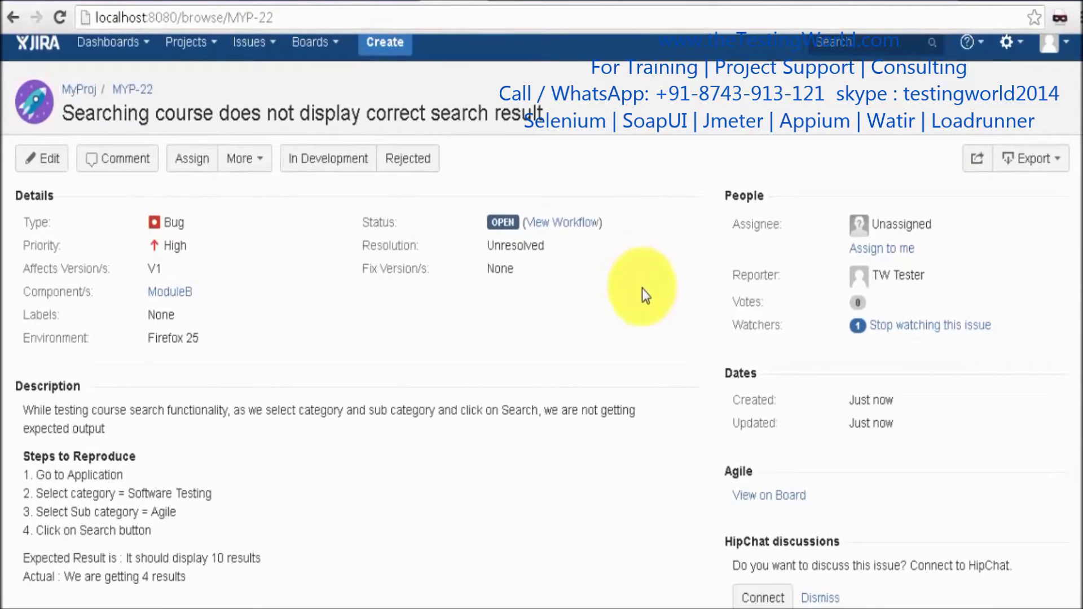
In the WordPad notes document, write the bold heading "Bug Life Cycle in Case of Valid defect".
text(ug)
text( Life Cycle in Case)
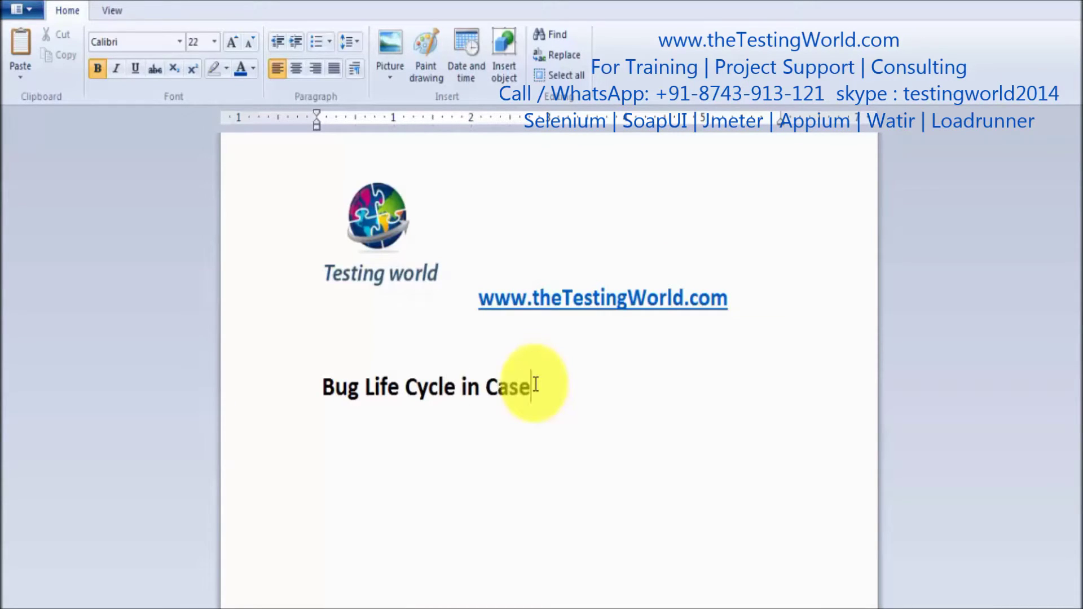
text( of Valid defect)
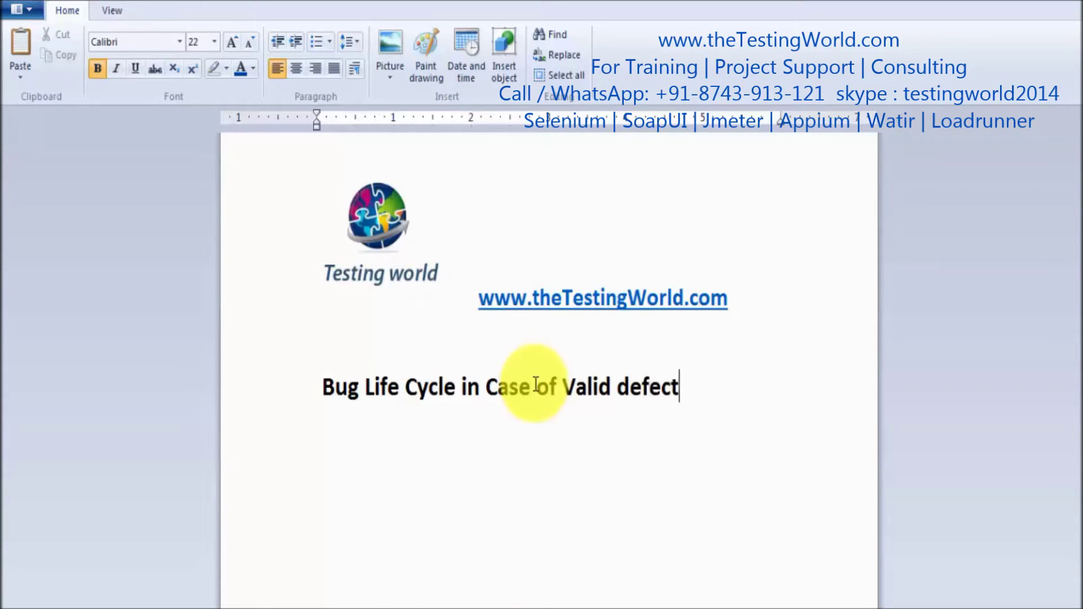
Add a second line below the heading reading "Develop will not accept this defect".
text(Develop)
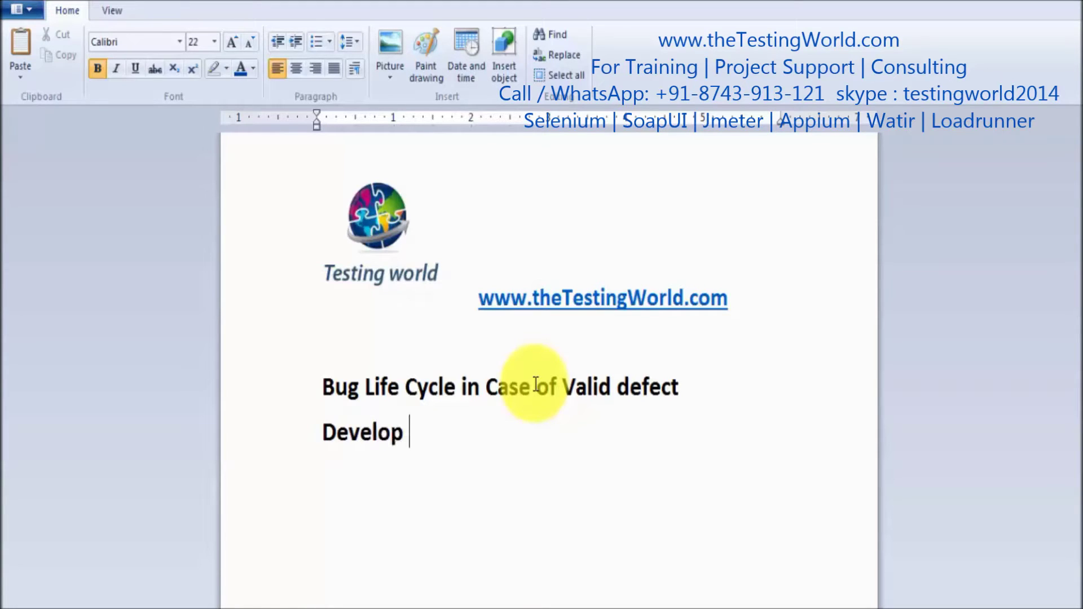
text( will not a)
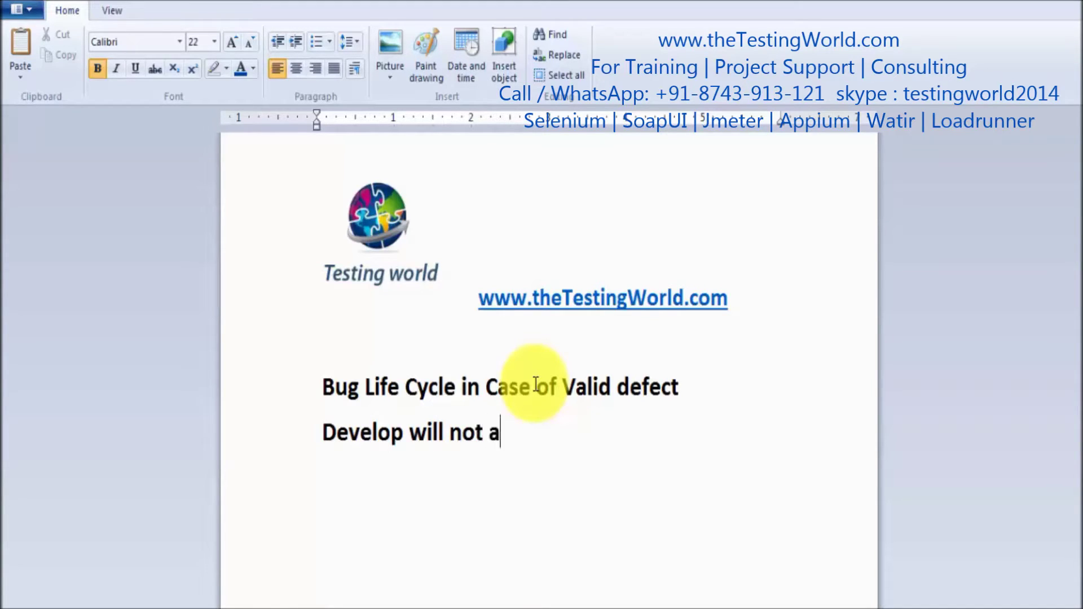
text(ccept this)
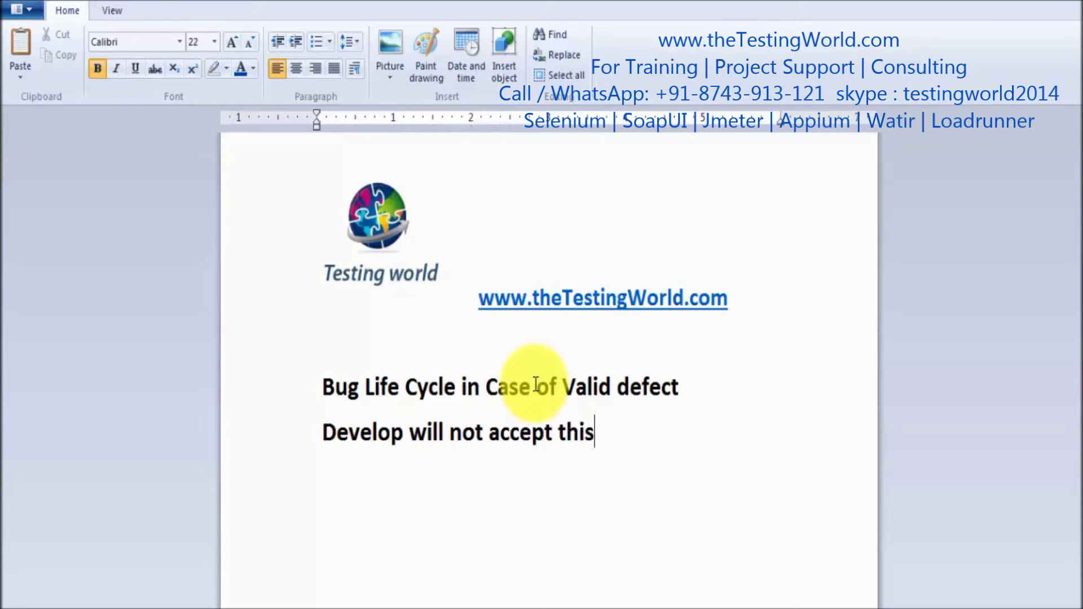
text( defect)
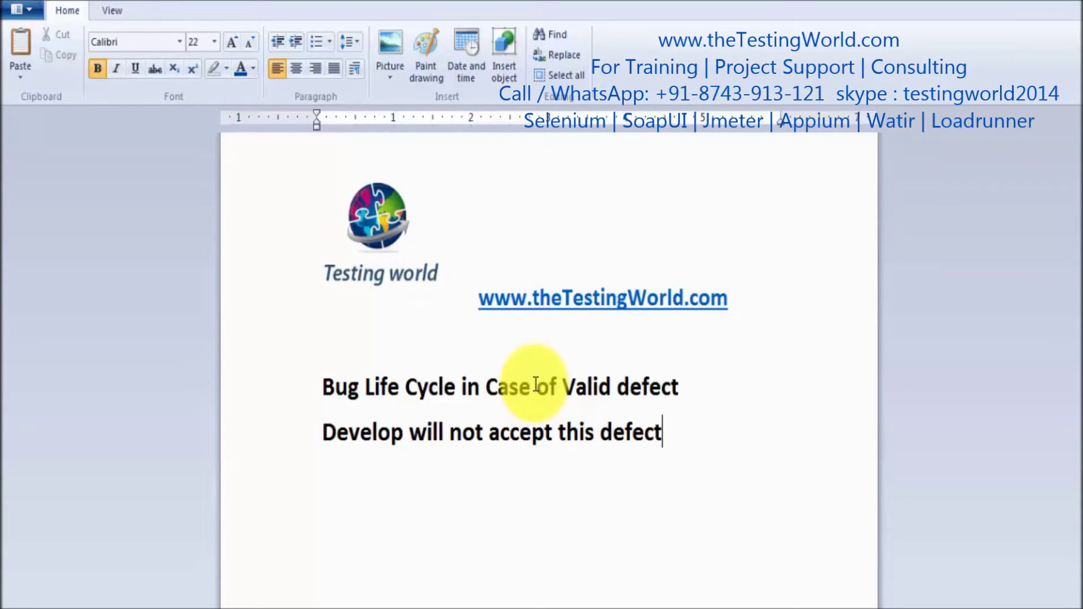
Switch to JIRA in the browser, log out of the tester account and open the login page.
key(alt+Tab)
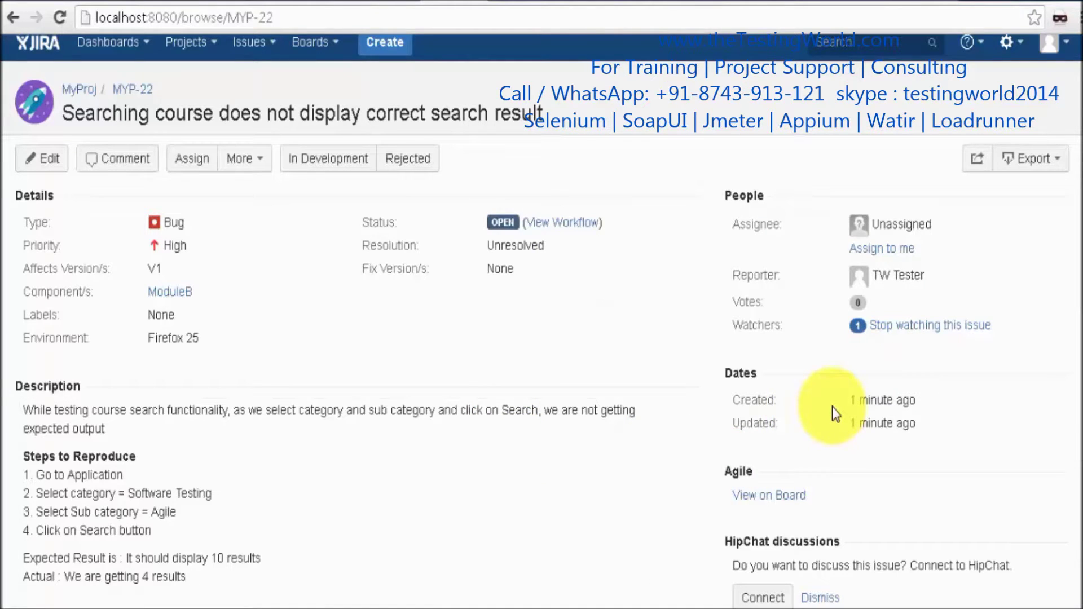
click(1060, 57)
click(983, 235)
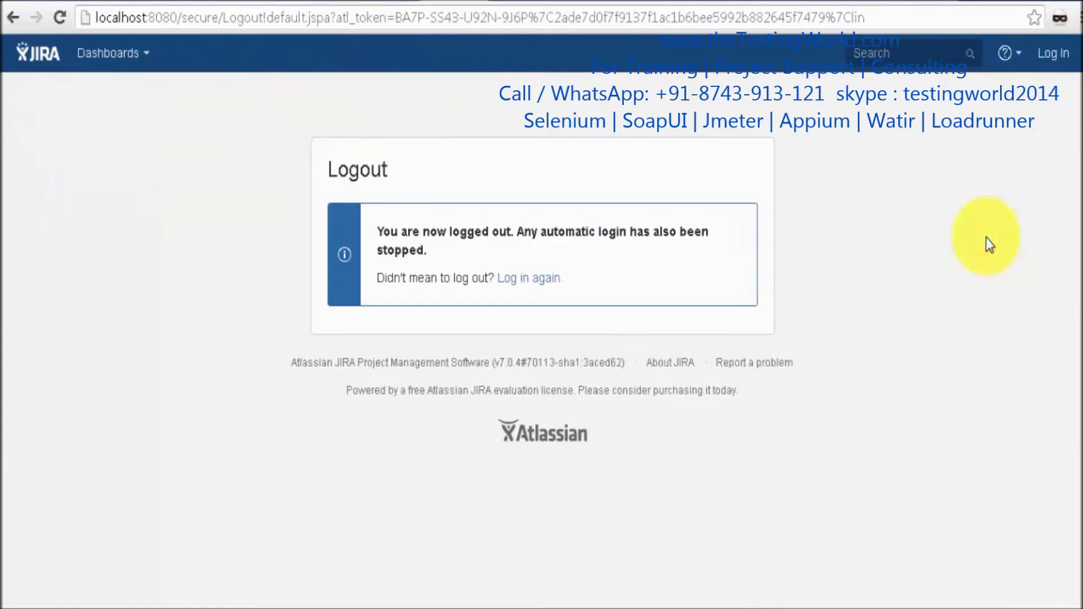
click(539, 278)
In the WordPad notes, add the line "1 Login as Dev lead" and remove bold from the text after the number.
key(alt+Tab)
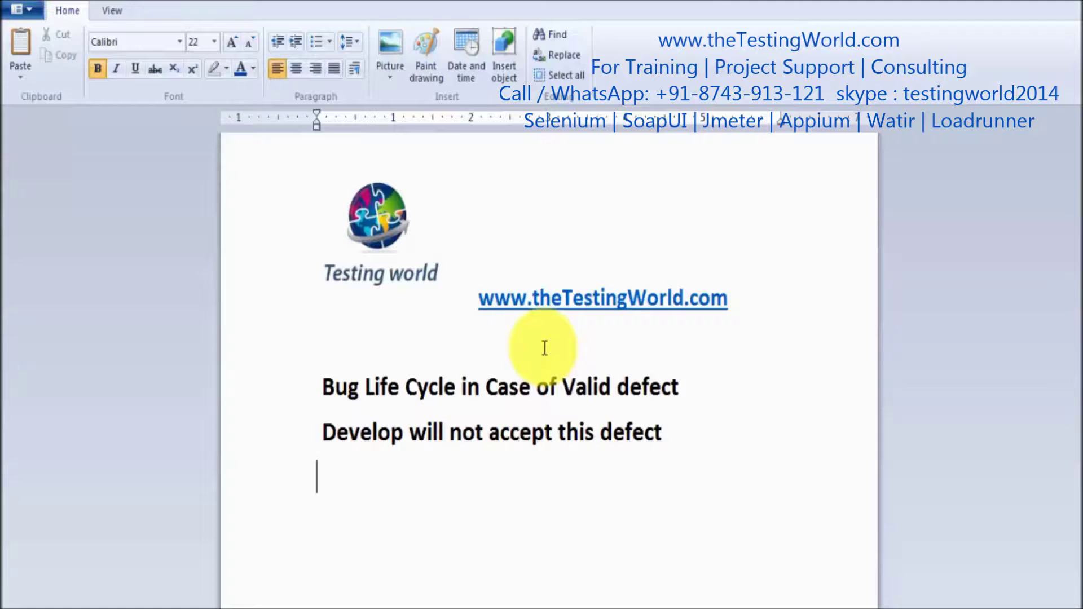
text(ogin as De)
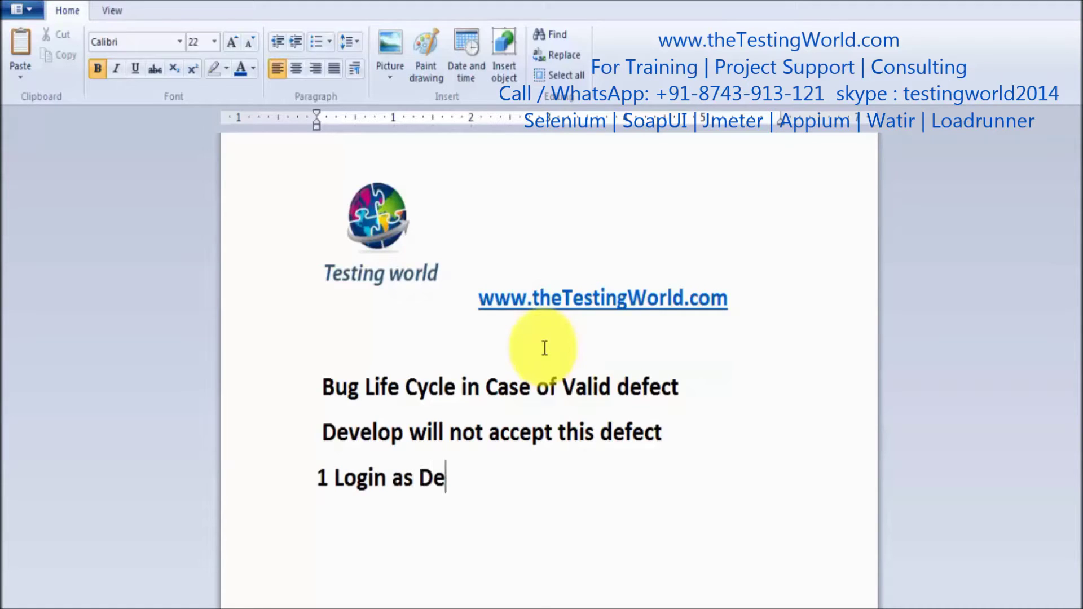
text(v lead)
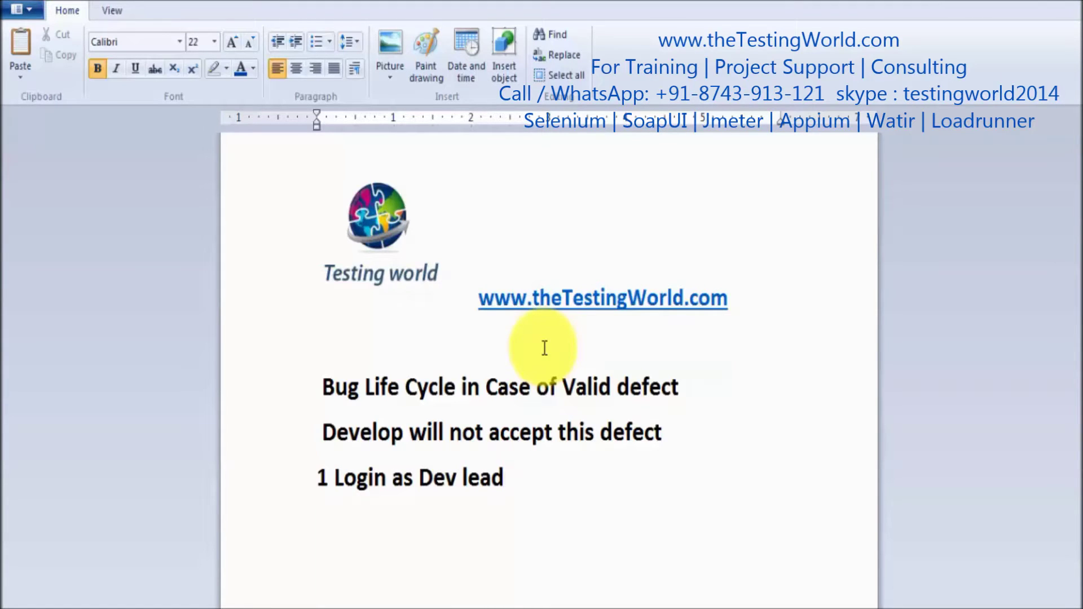
drag(505, 478, 336, 479)
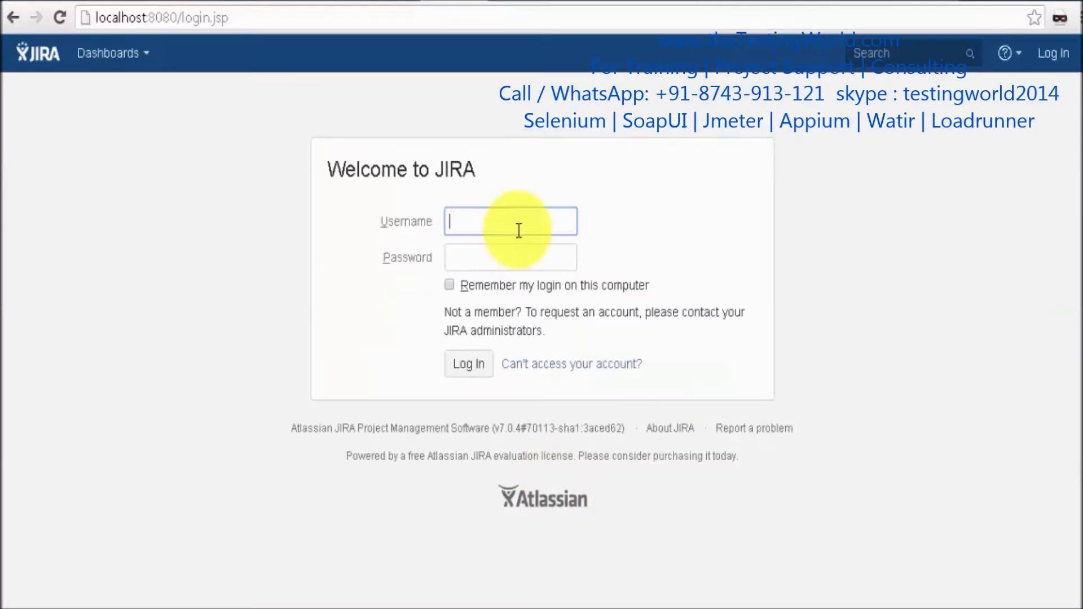
Back in JIRA, log in with the saved TW Developer Lead account.
text(tw)
key(Down)
key(Down)
key(Return)
key(Tab)
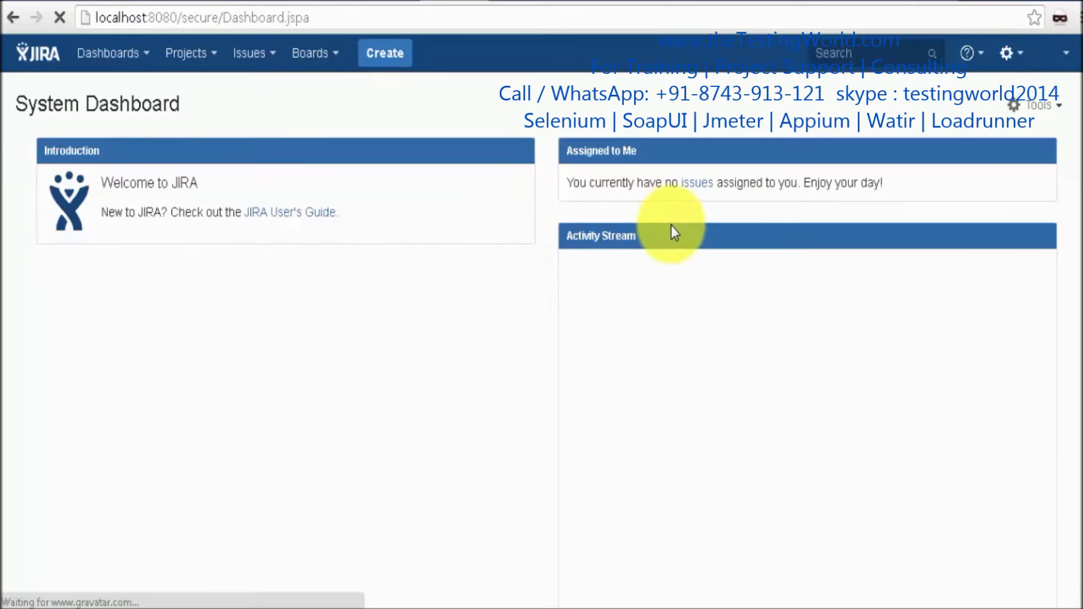
Search for issue MYP-22 and open it.
click(833, 54)
text(MYP)
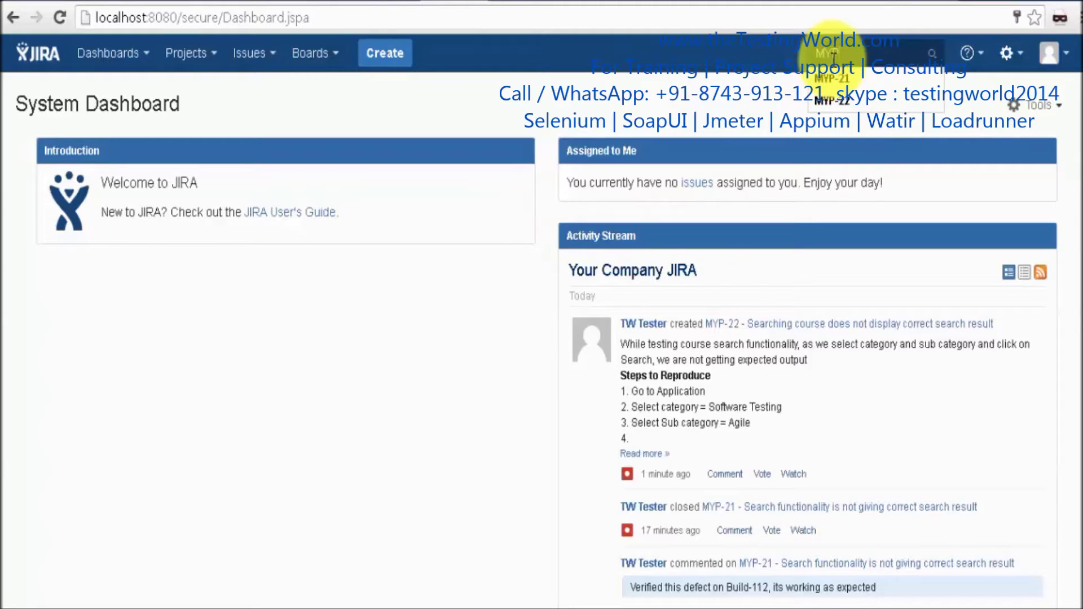
text(-22)
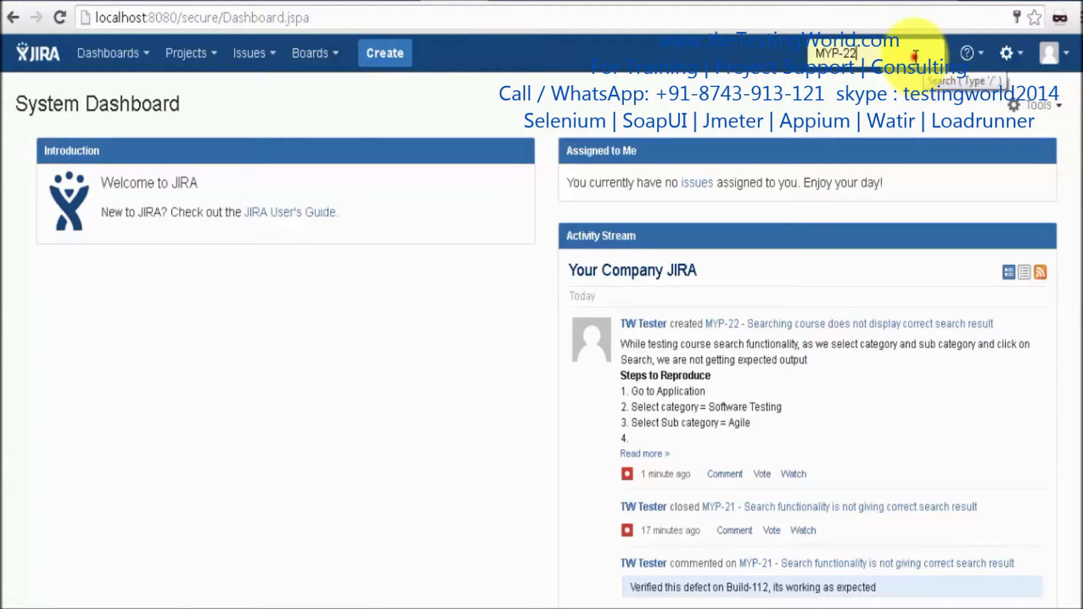
key(Return)
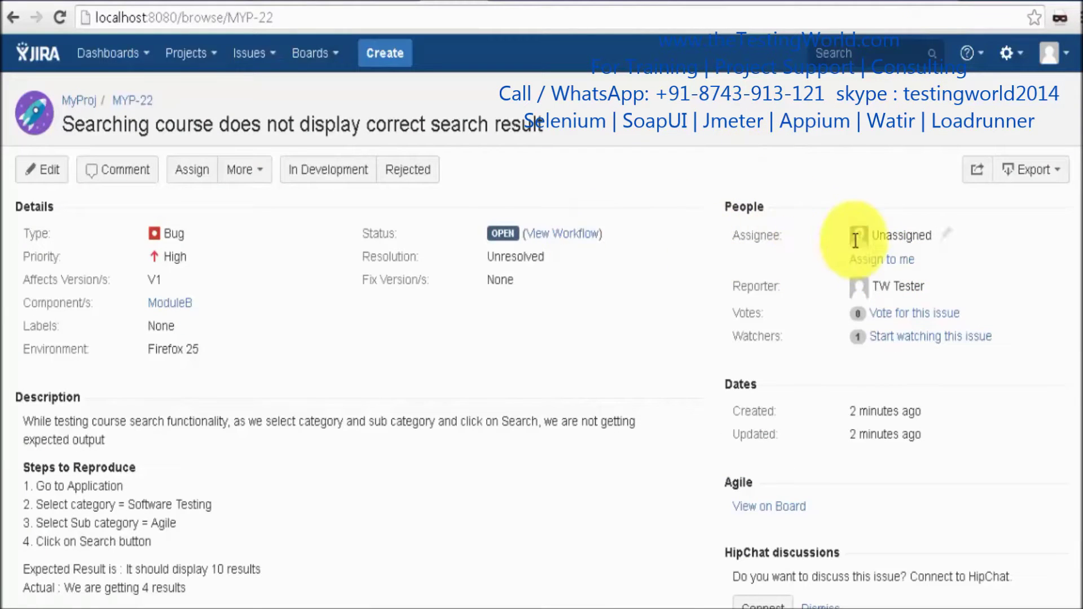
Change the assignee of MYP-22 to TW Sr Developer and save the change.
click(908, 235)
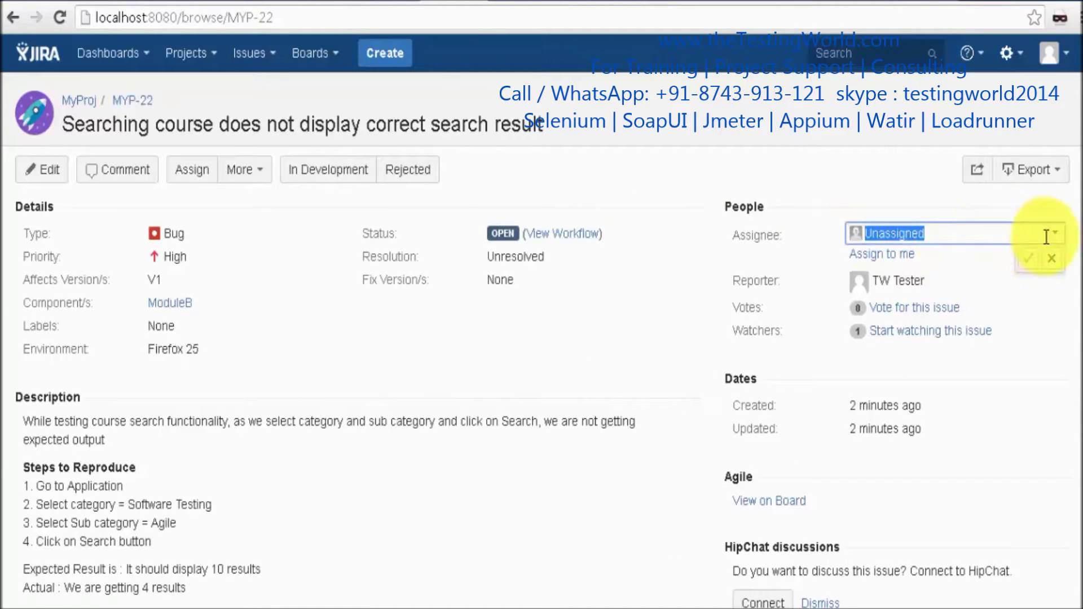
text(Tw)
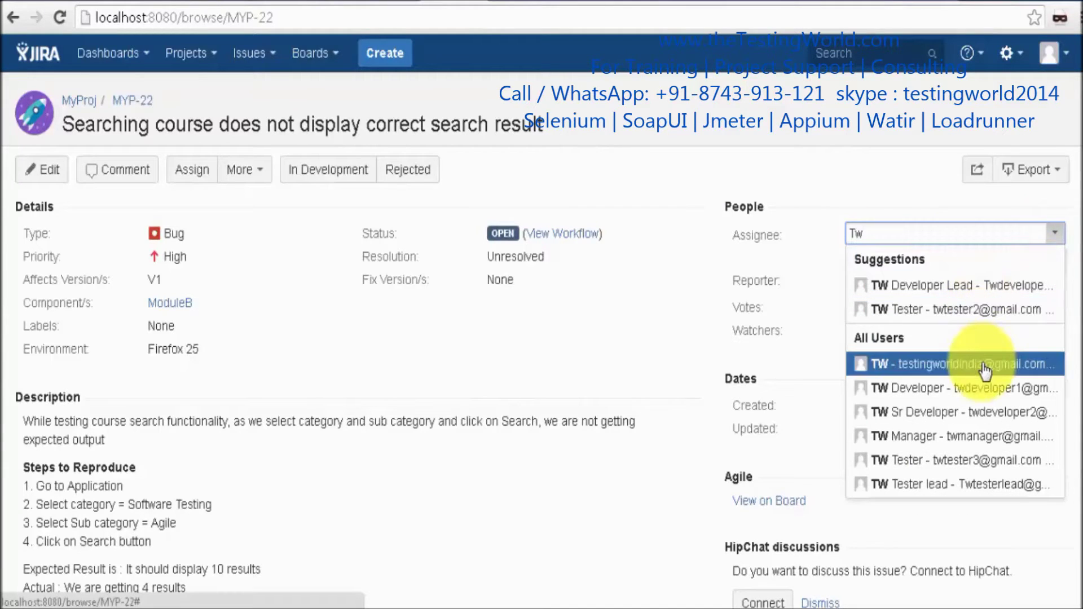
click(936, 414)
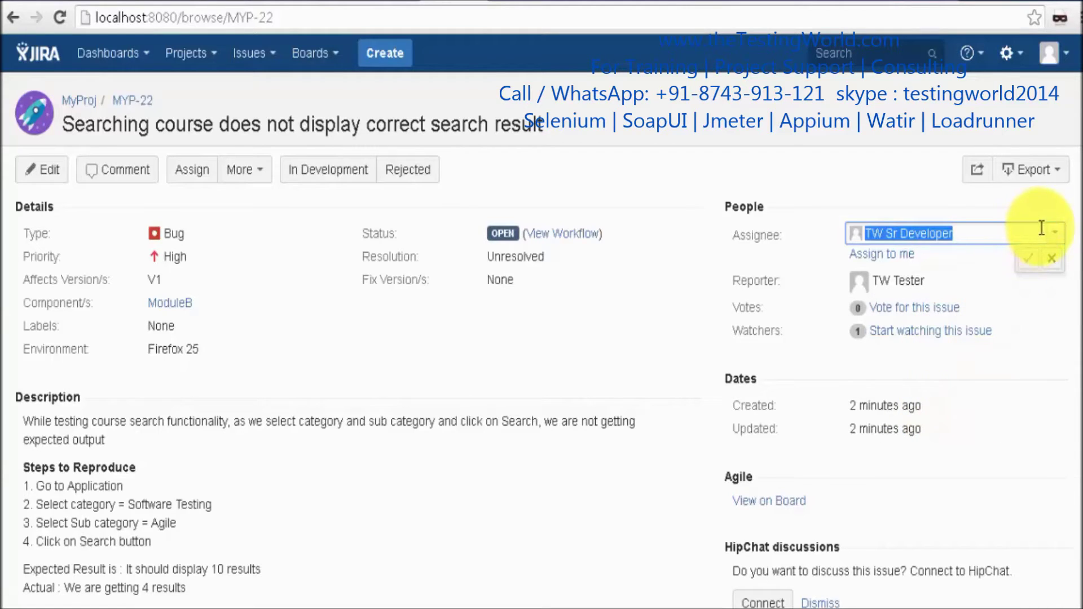
click(1027, 260)
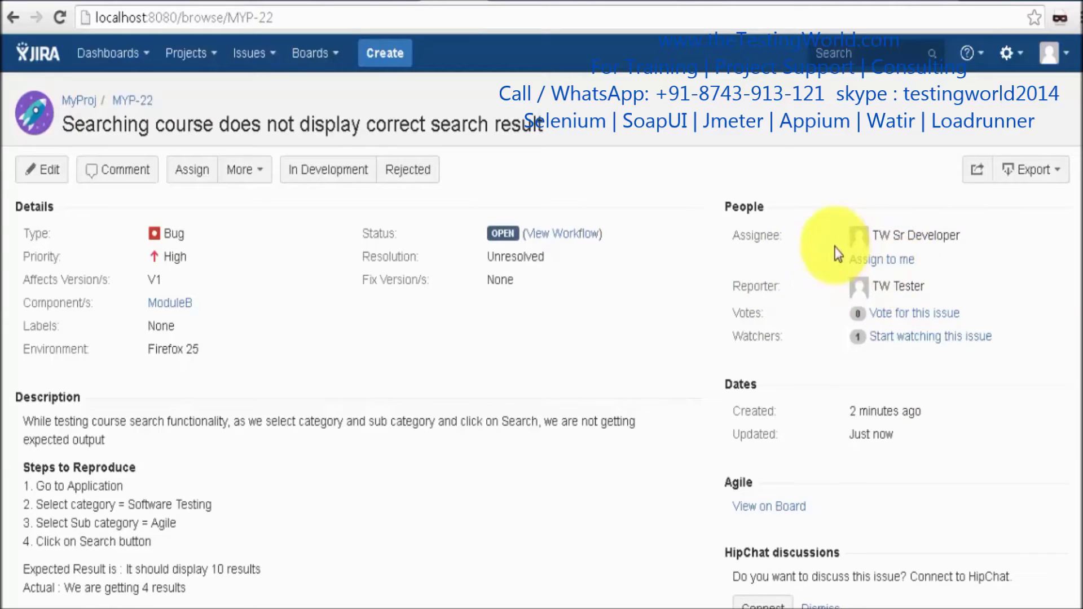
In the WordPad notes, add the line "2. Developer login and verify this defect is valid or not".
key(alt+Tab)
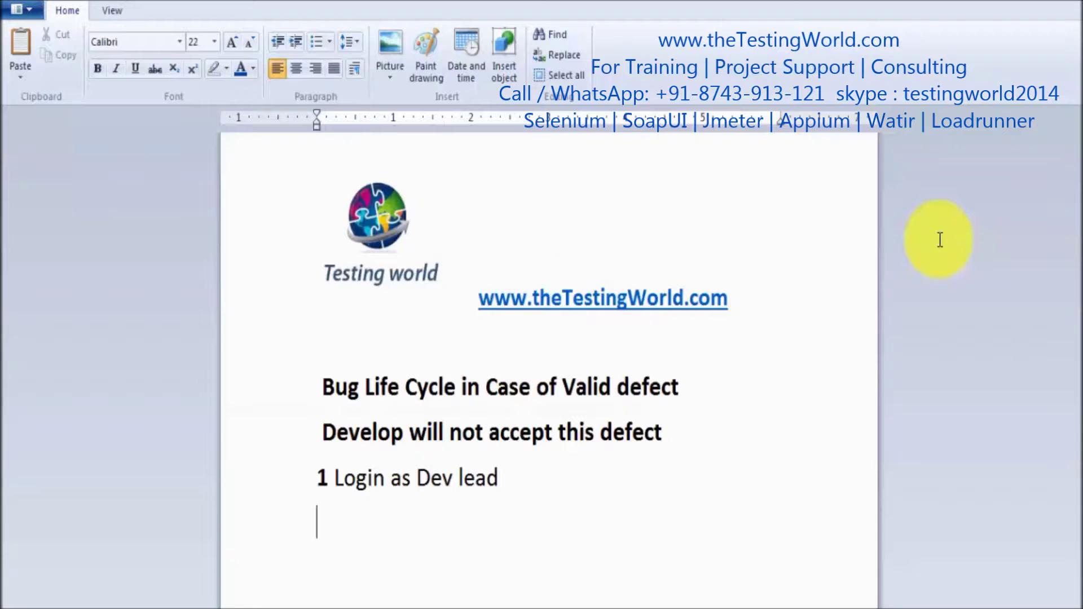
text(Developer login and ver)
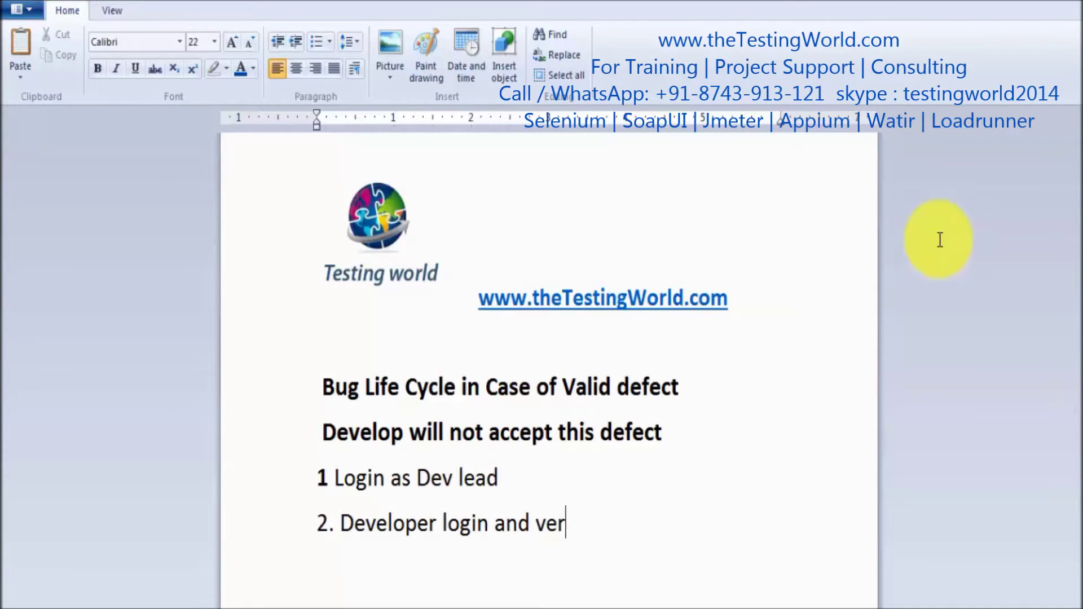
text(ify this de)
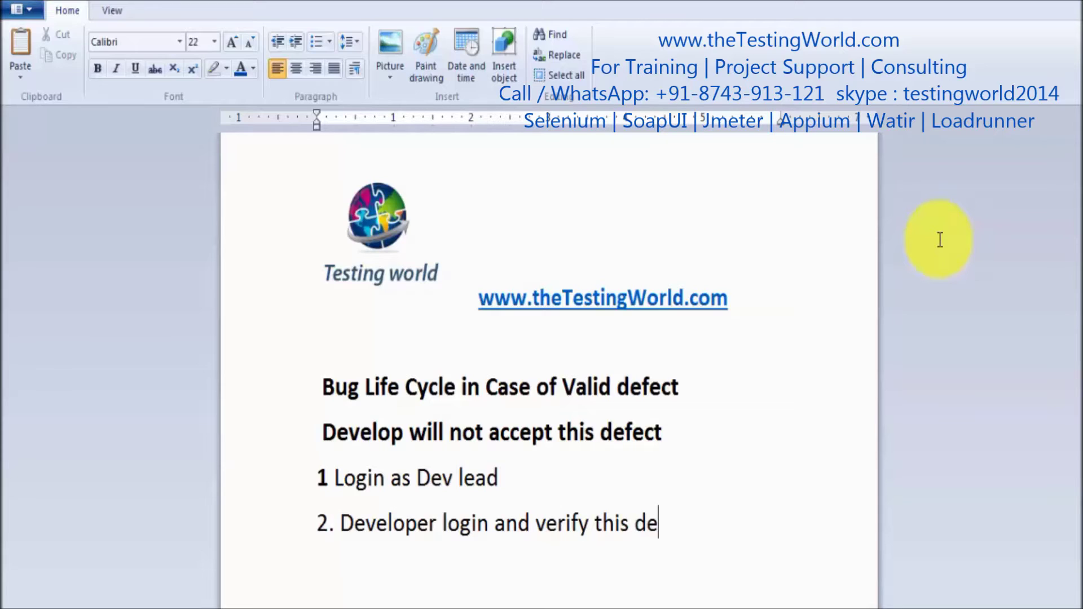
text(fect is valid or)
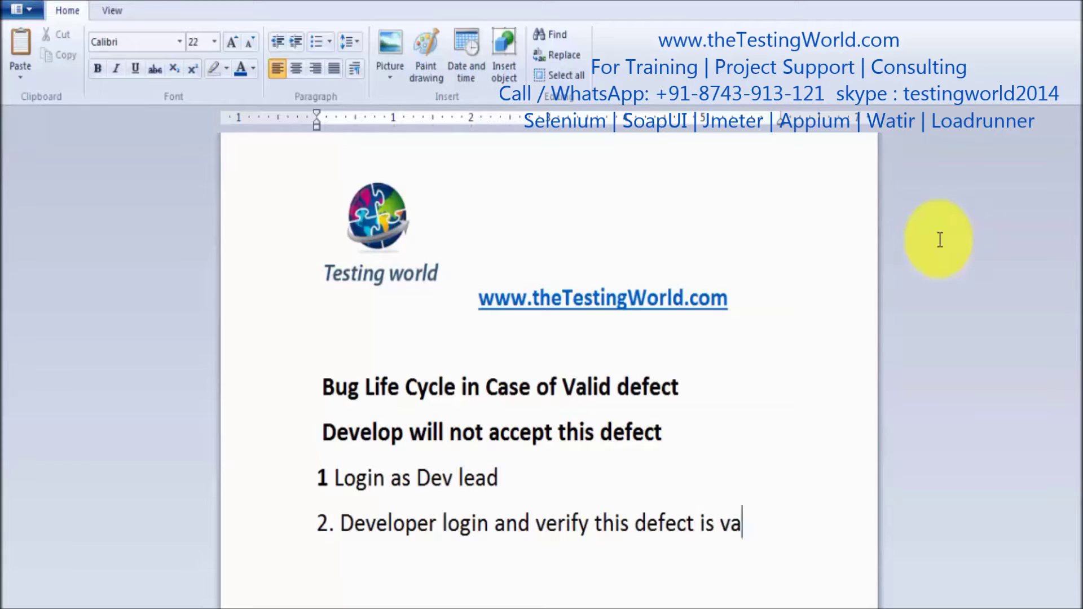
text( not)
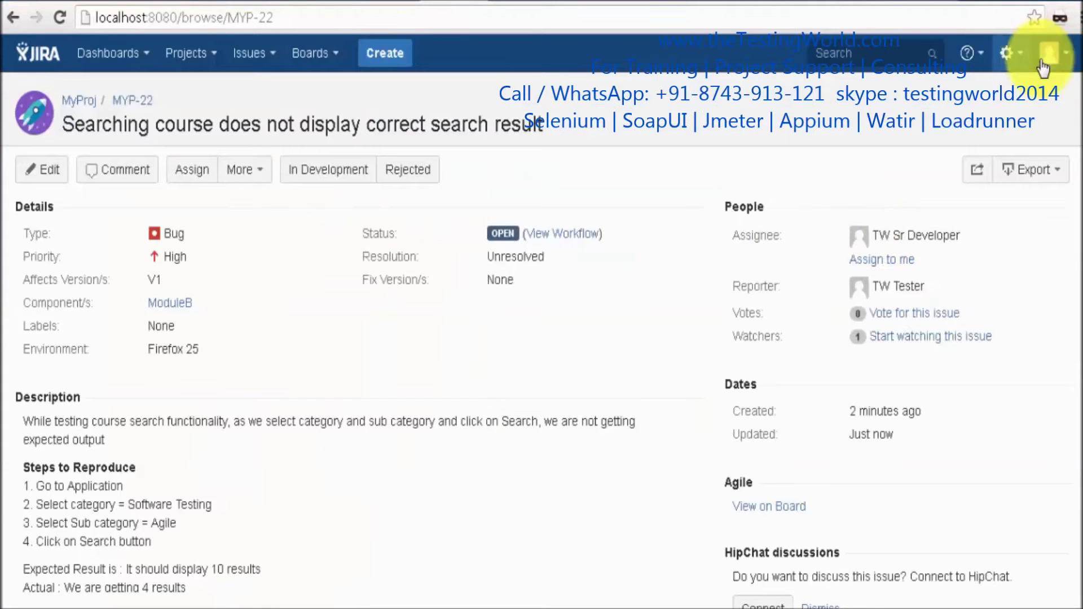
Return to JIRA, log out of the developer lead account and log in with the saved TW Sr Developer account.
click(1050, 53)
click(982, 241)
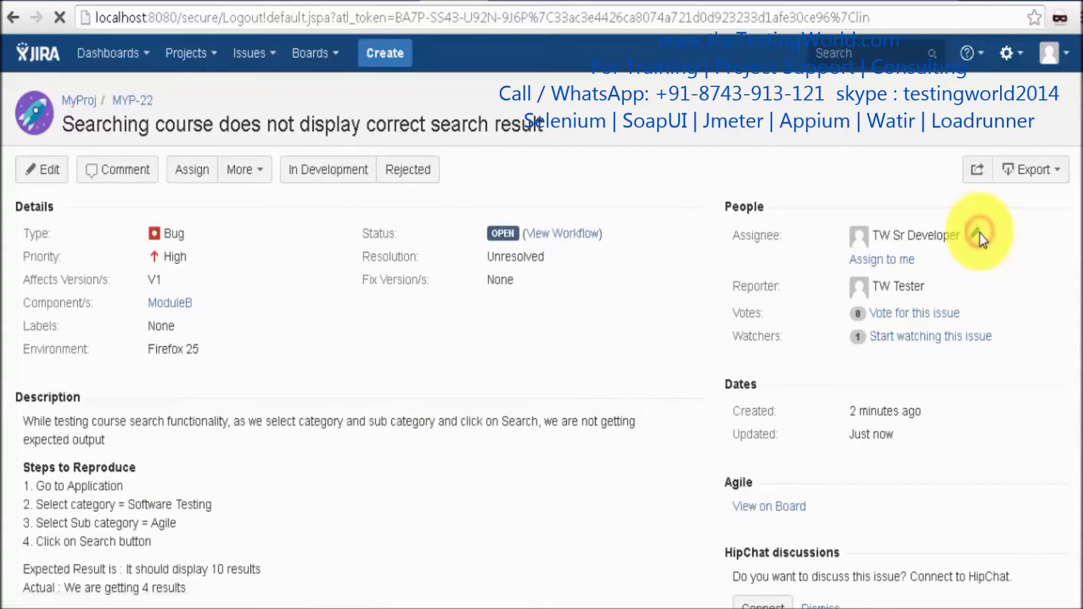
click(534, 287)
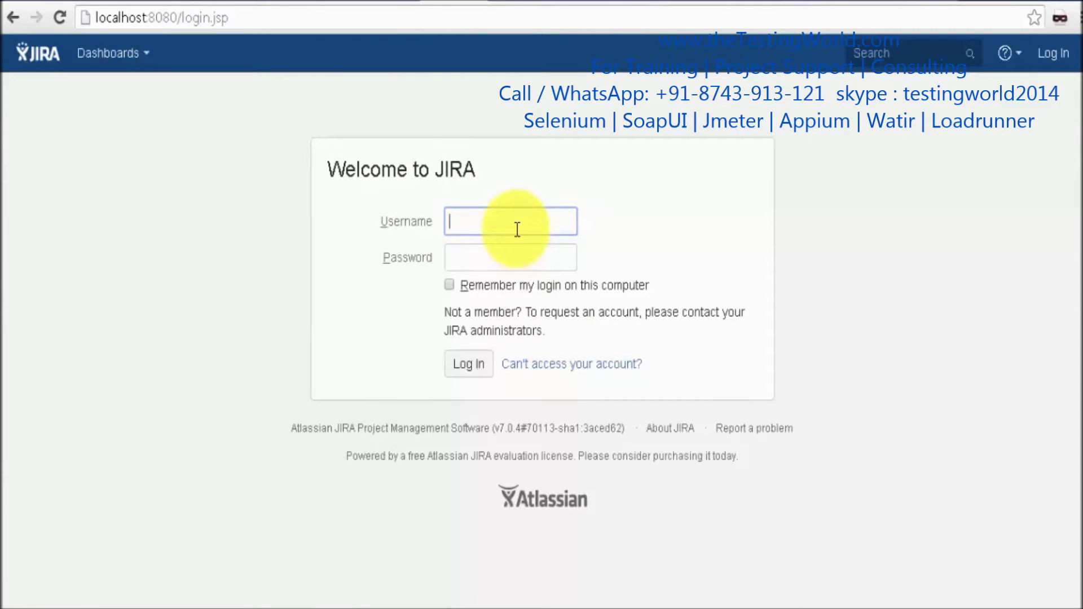
text(tw)
key(Down)
key(Return)
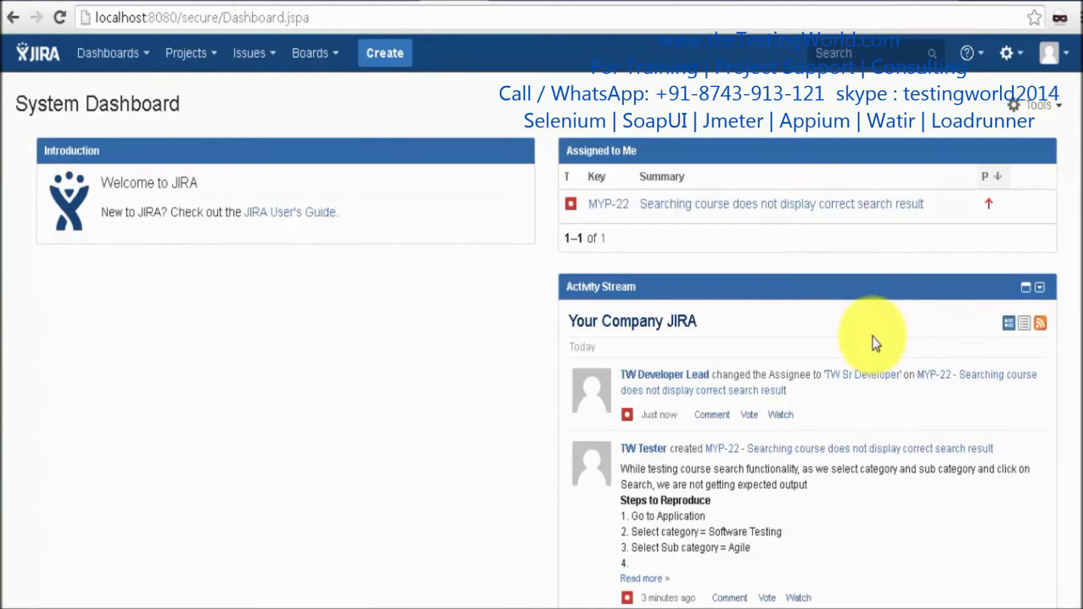
Open MYP-22 from the issues assigned to this account and review its details, description and reproduction steps.
click(730, 208)
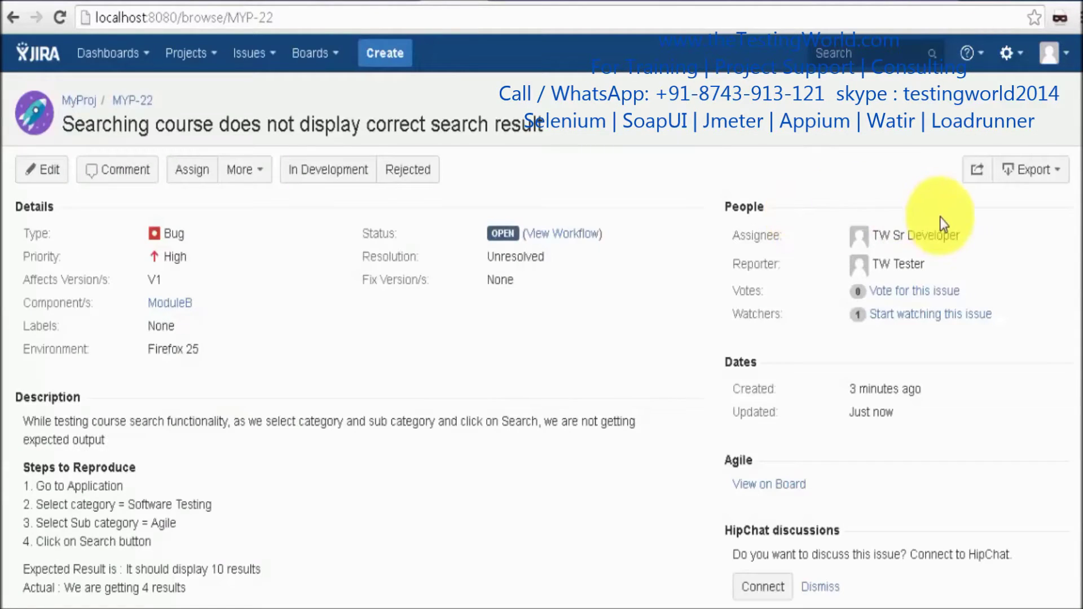
scroll(1077, 192, down, 3)
scroll(1078, 214, down, 2)
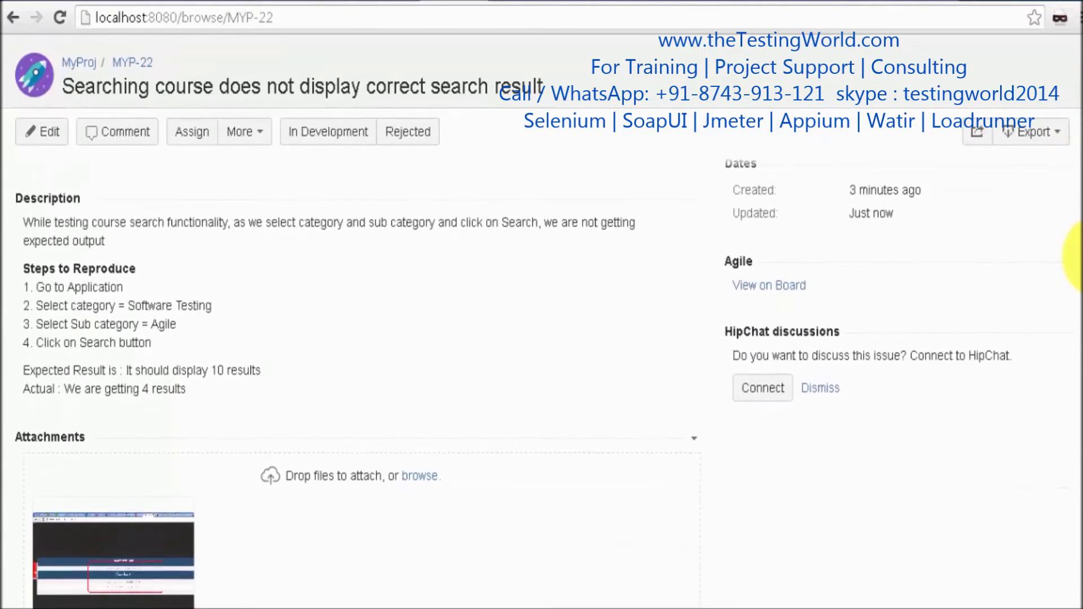
scroll(1077, 220, up, 2)
drag(1077, 225, 1077, 200)
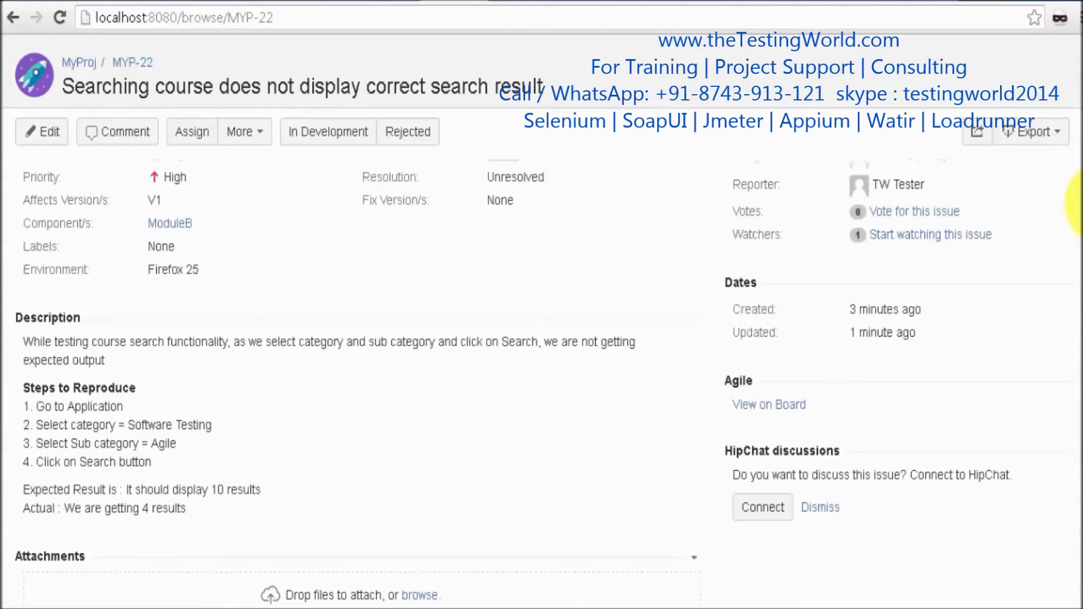
scroll(1079, 209, up, 1)
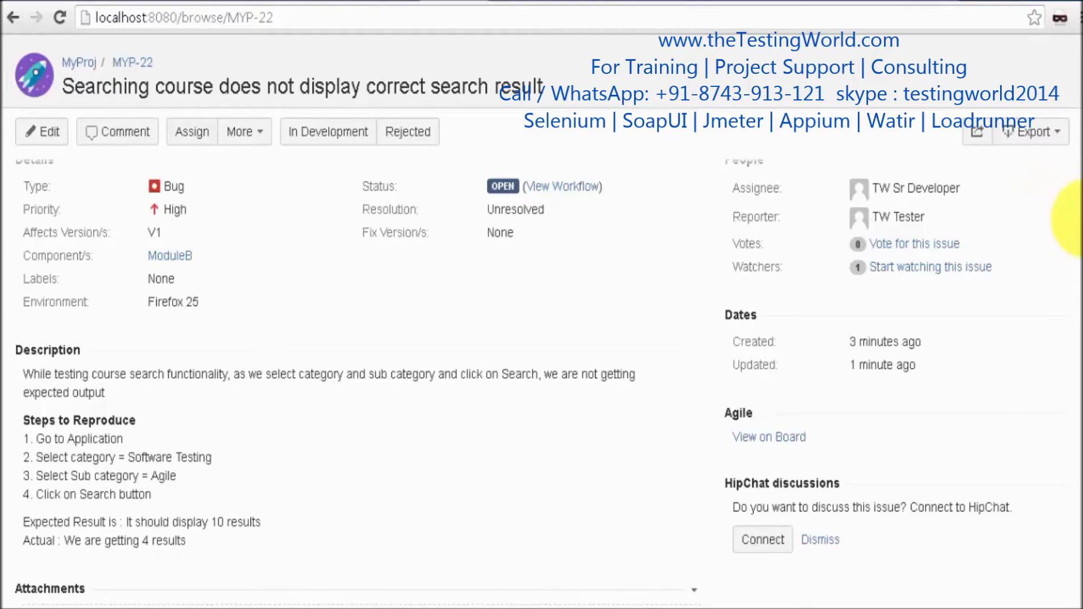
Add the comment "This is not reproducible in my environment, We are getting expected result" to MYP-22.
drag(1075, 217, 1072, 437)
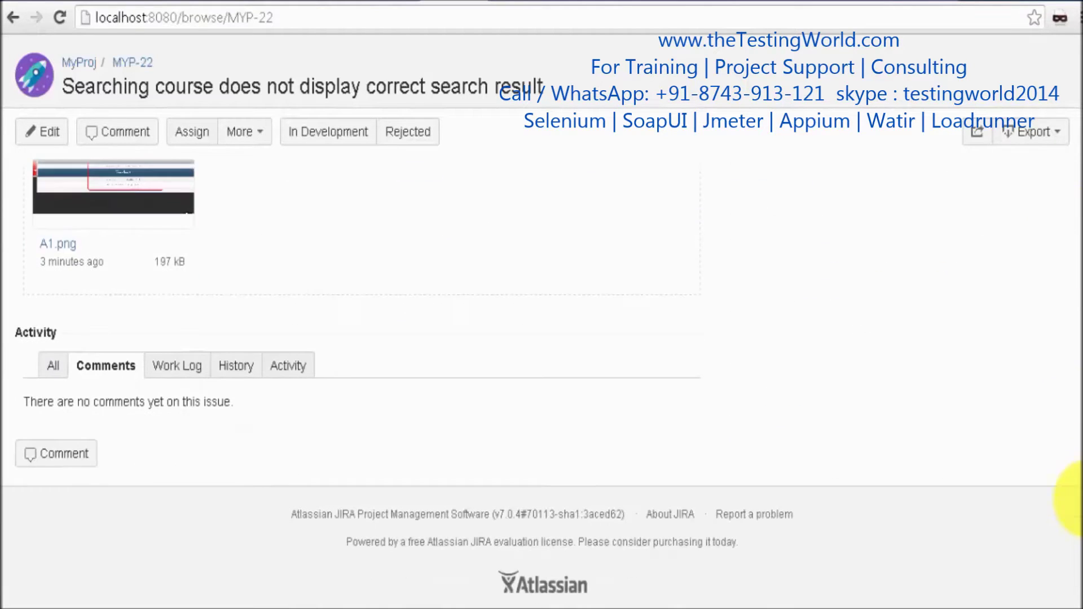
click(38, 447)
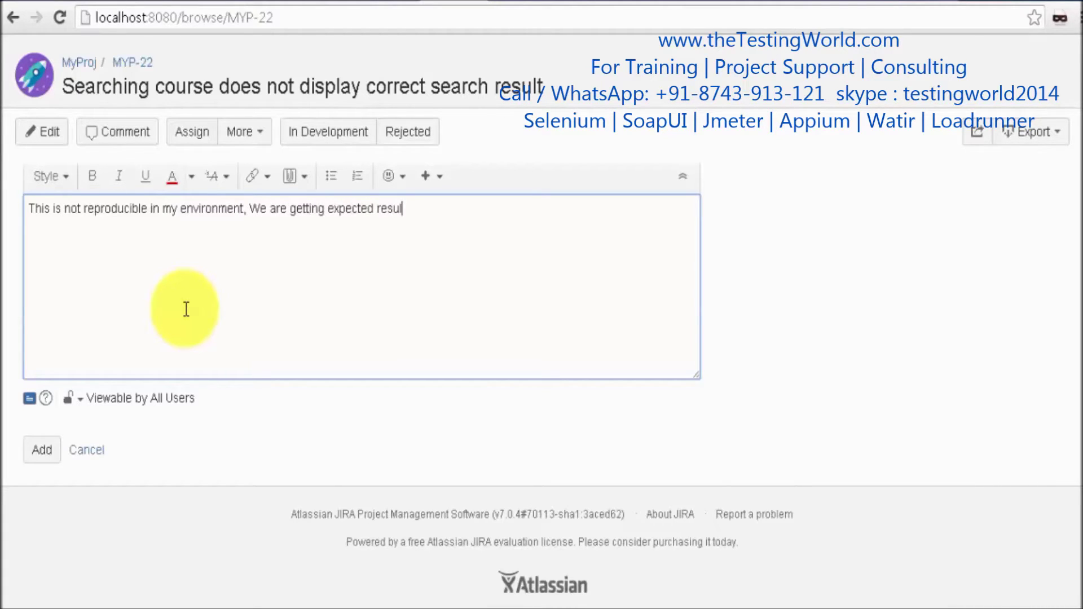
text(lt)
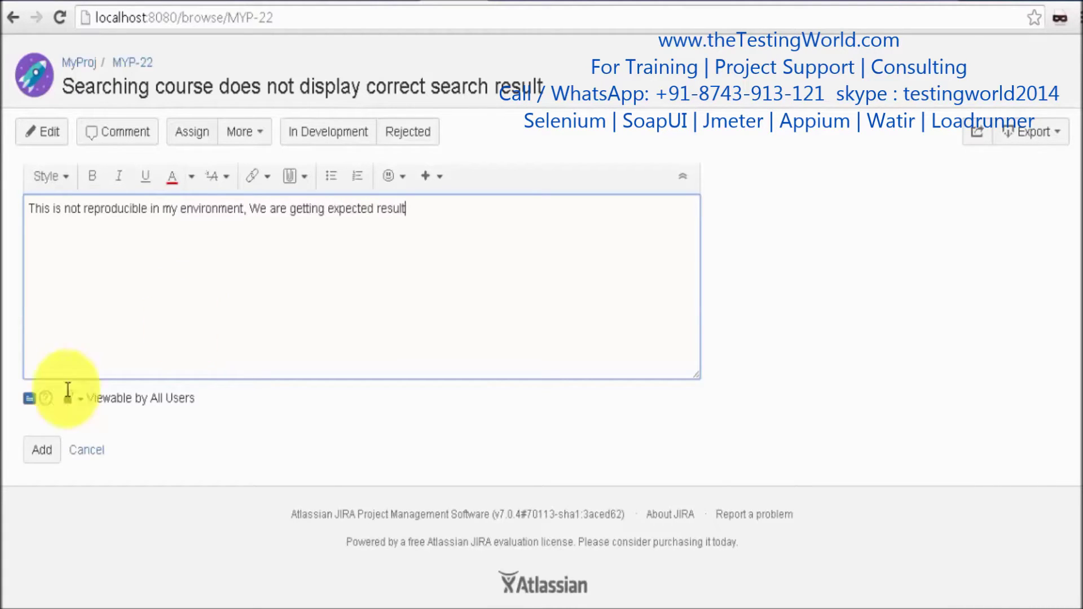
click(50, 446)
Change the workflow status of MYP-22 to Rejected.
drag(1079, 479, 1080, 243)
click(432, 141)
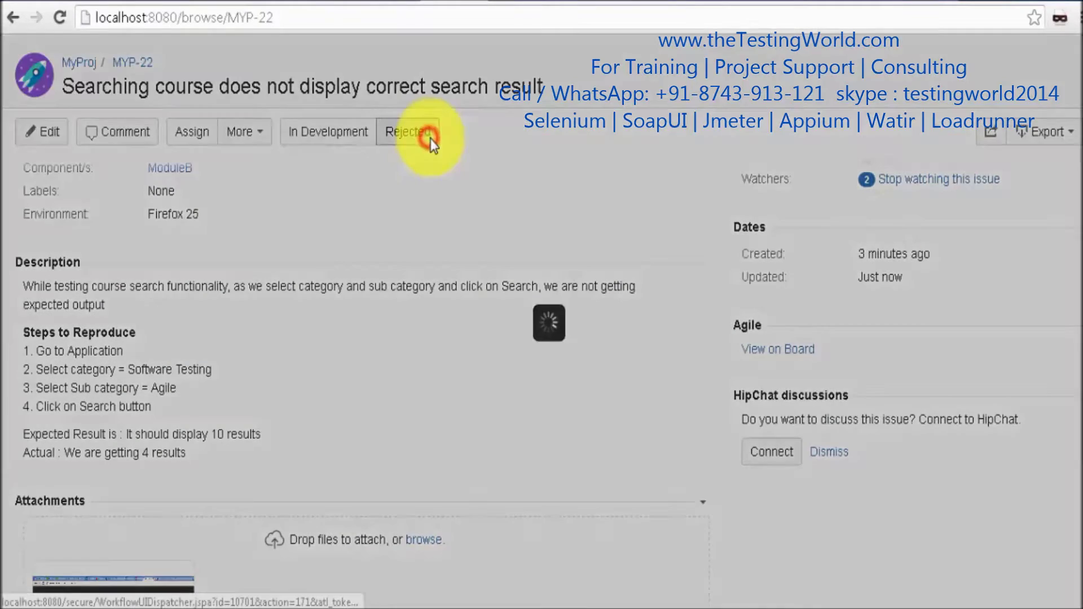
scroll(1060, 242, up, 3)
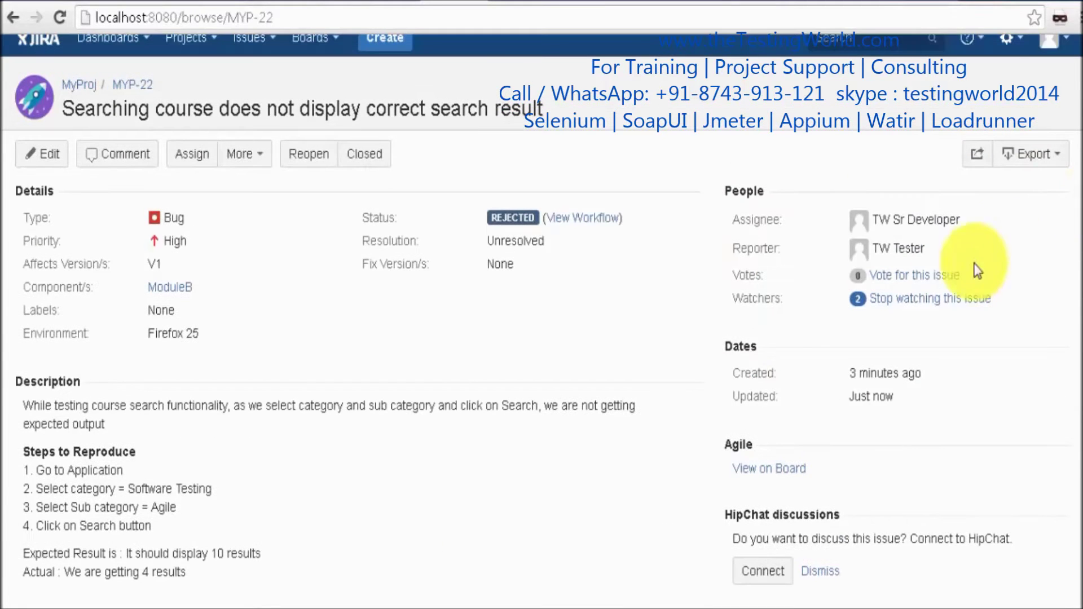
Change the assignee of MYP-22 to the TW Tester who reported it and save the change.
click(911, 219)
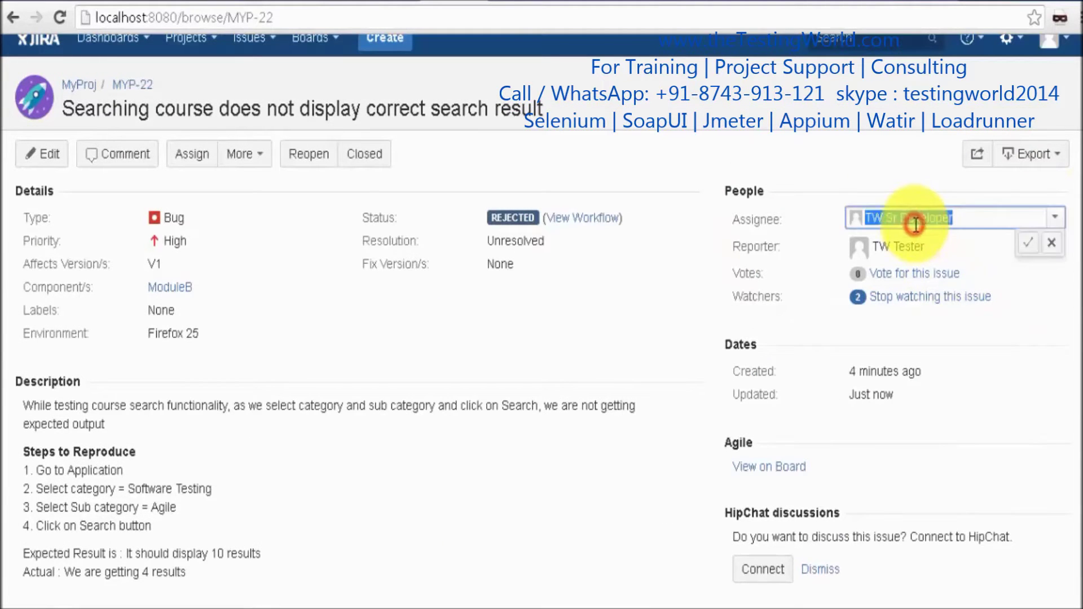
click(1054, 223)
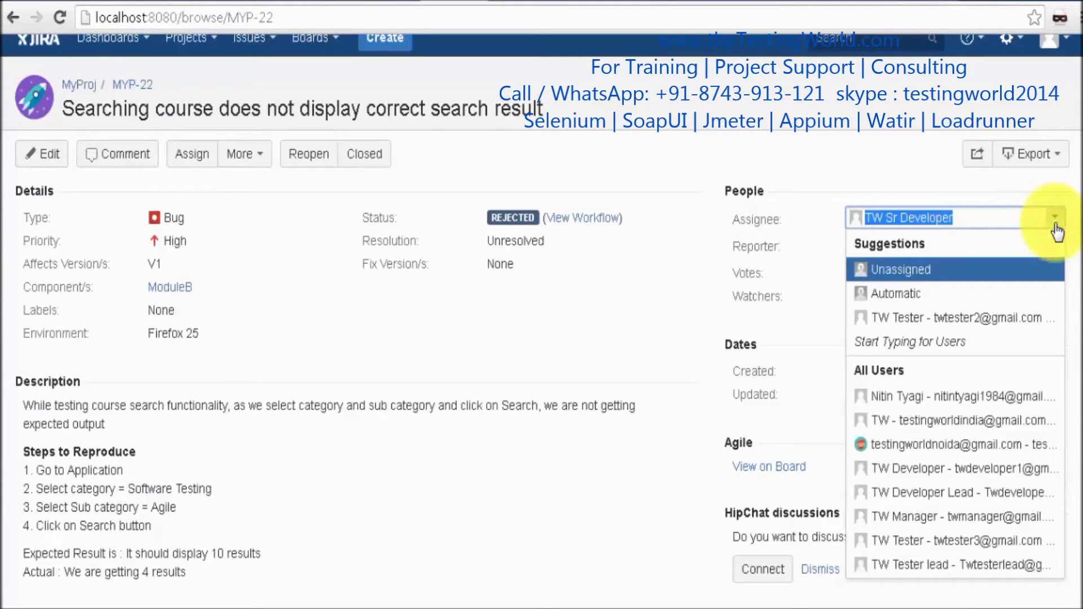
text(twt)
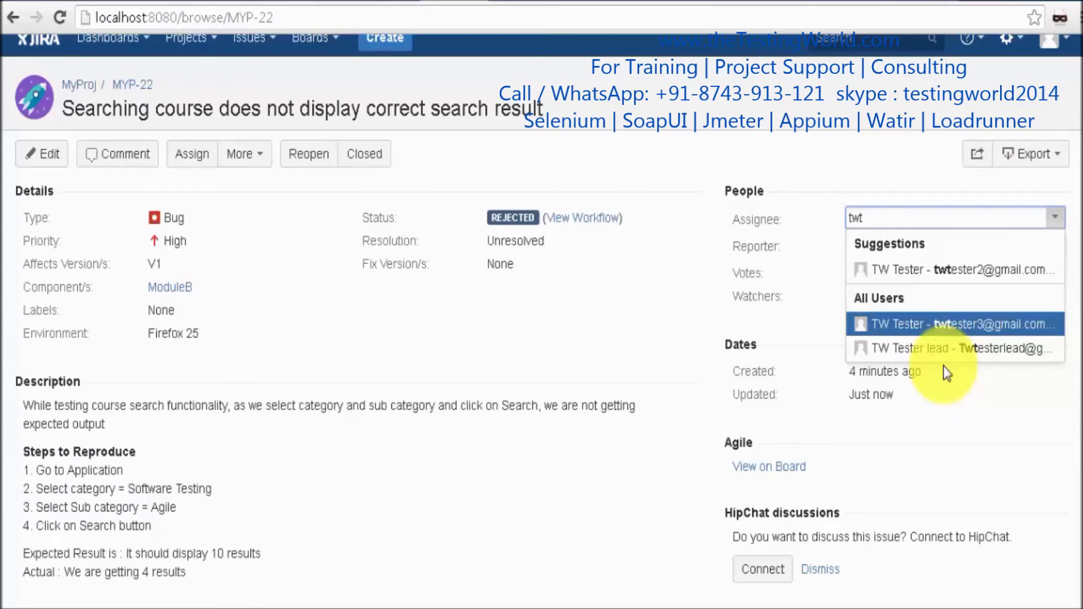
click(964, 276)
click(1026, 247)
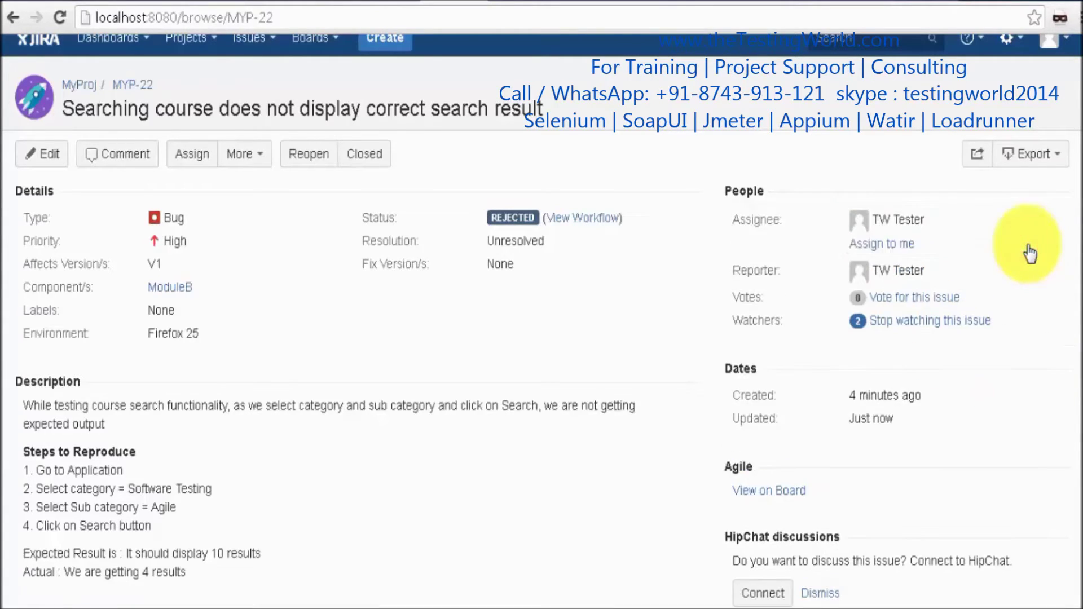
Switch to the WordPad notes and add the line "3. Developer Rejected my defect".
key(alt+Tab)
key(alt+Tab)
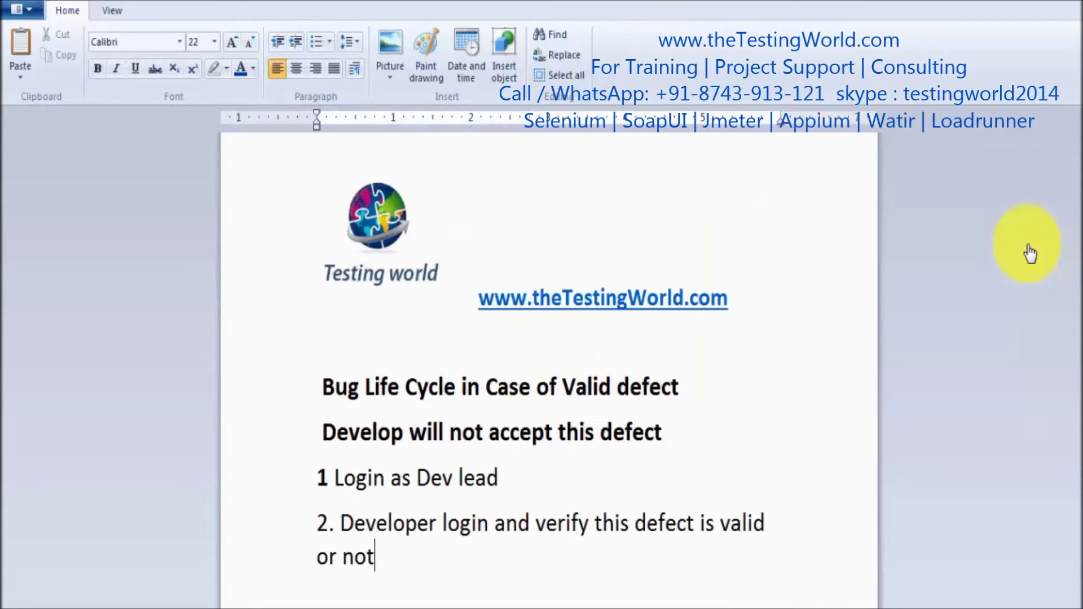
key(Return)
text(3. Develop)
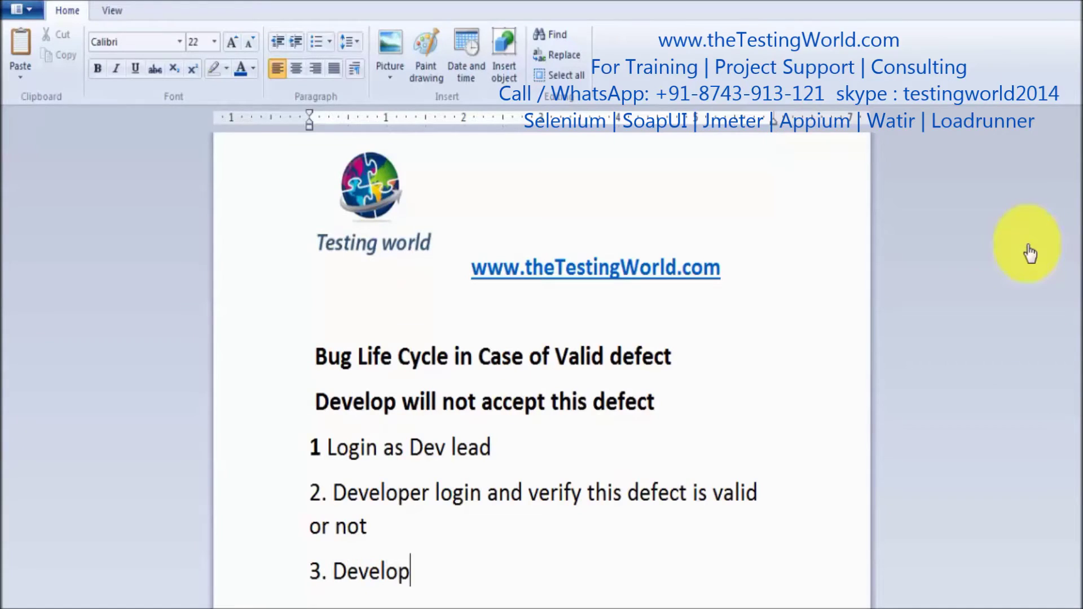
text(er Rejec)
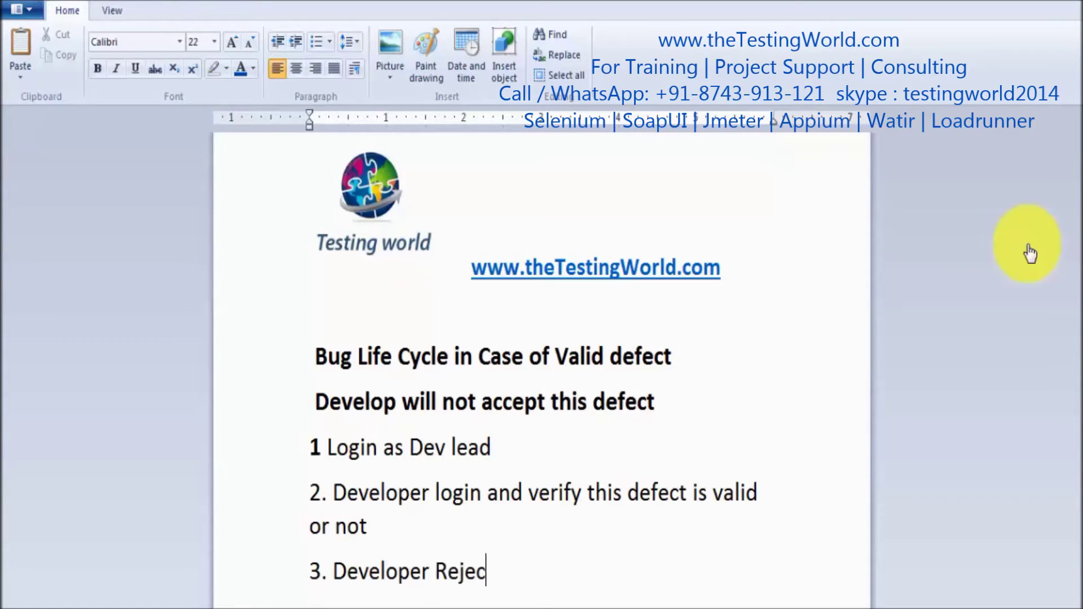
text(ted by)
key(BackSpace)
key(BackSpace)
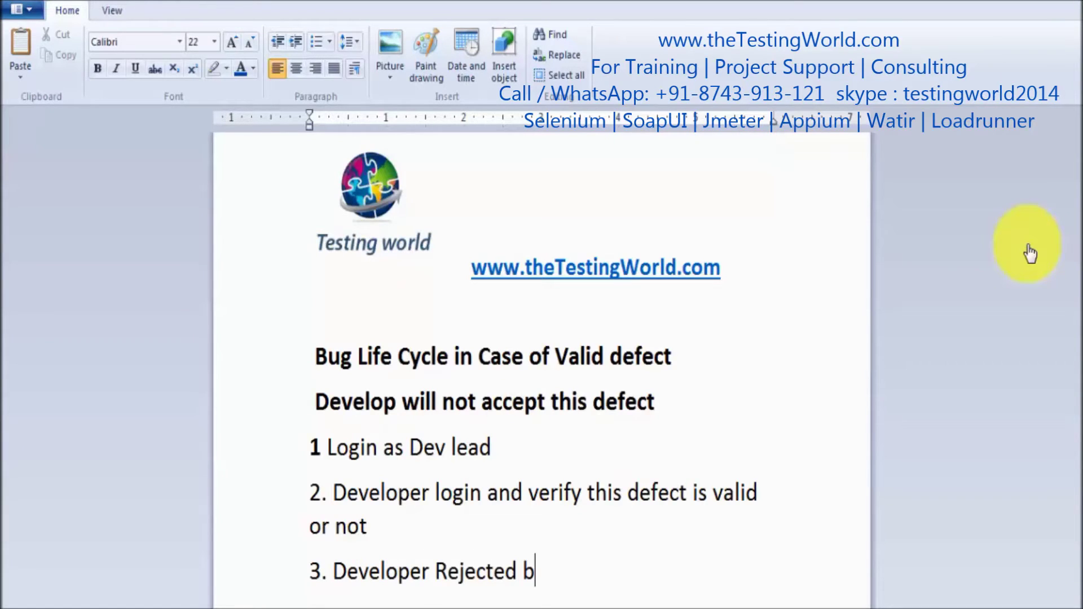
text(my de)
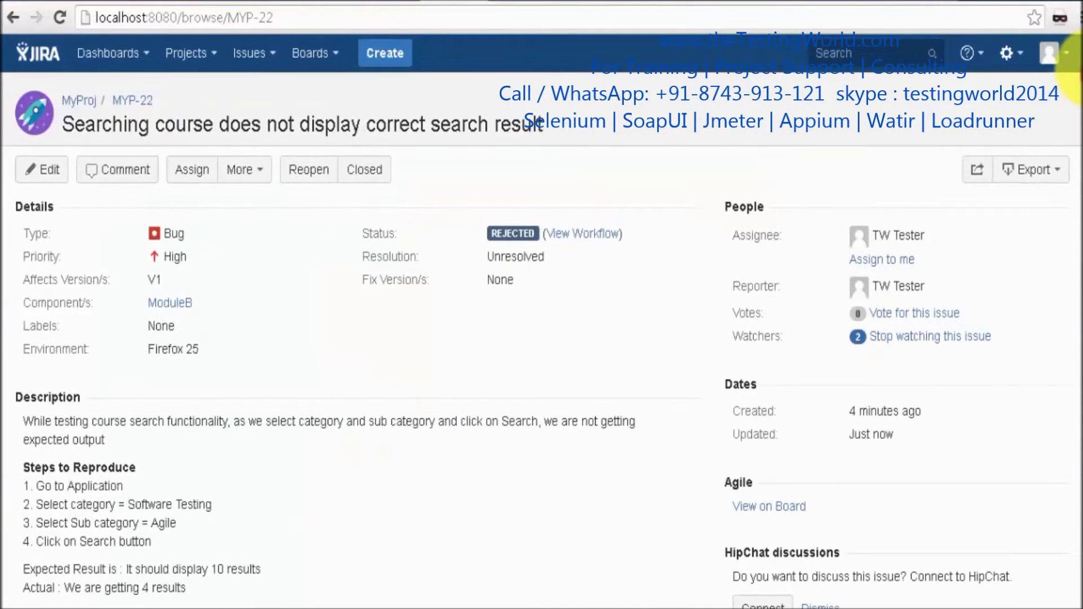
In JIRA, log out of the developer account and log in as the TW Tester, entering the account username and password.
click(1050, 53)
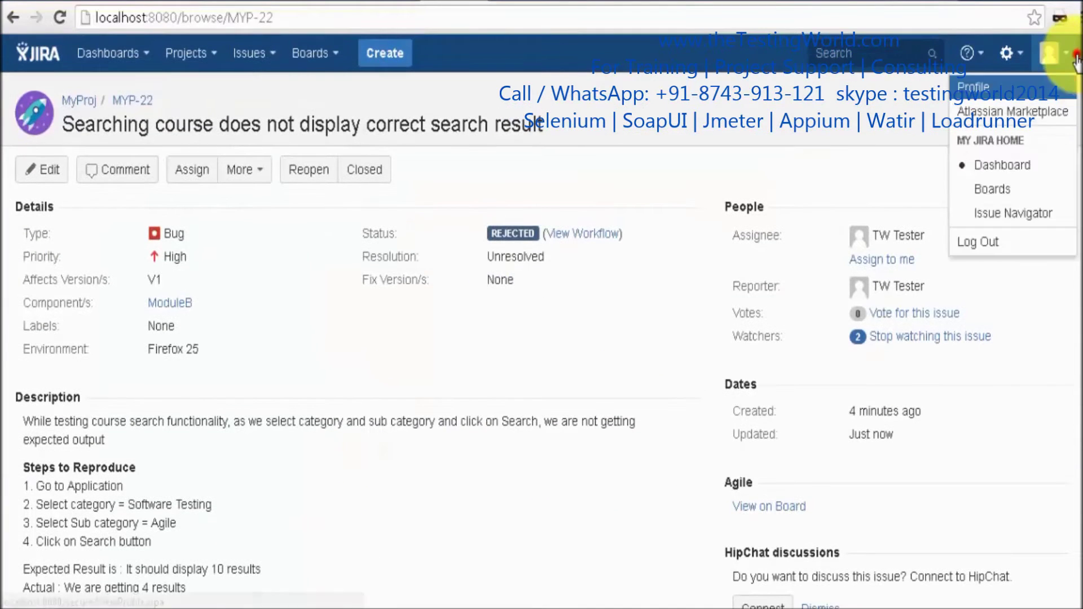
click(992, 243)
click(517, 281)
click(524, 228)
text(tw)
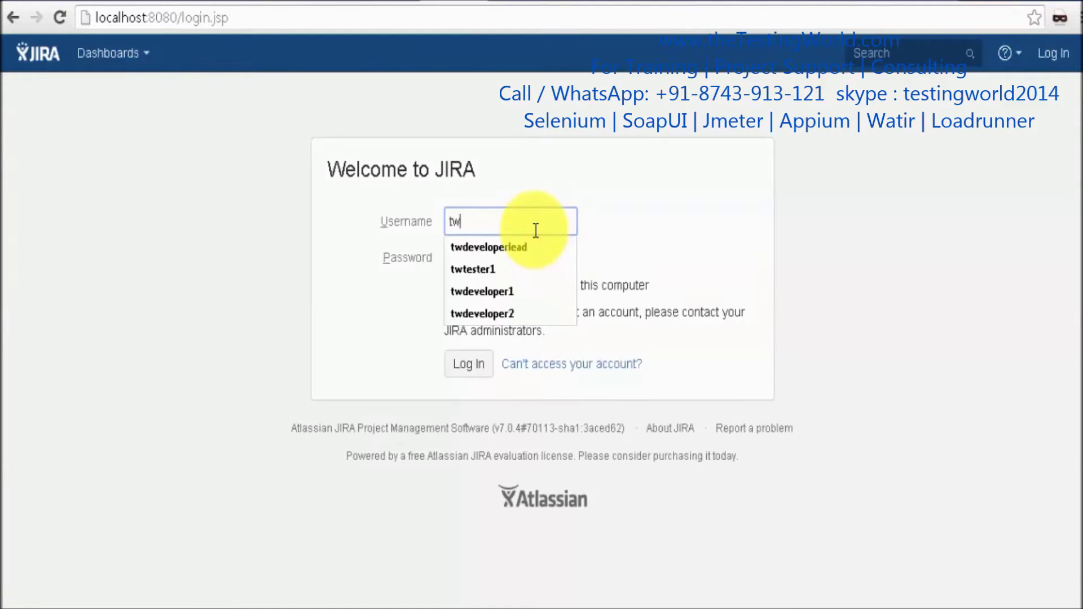
key(Down)
key(Down)
key(Tab)
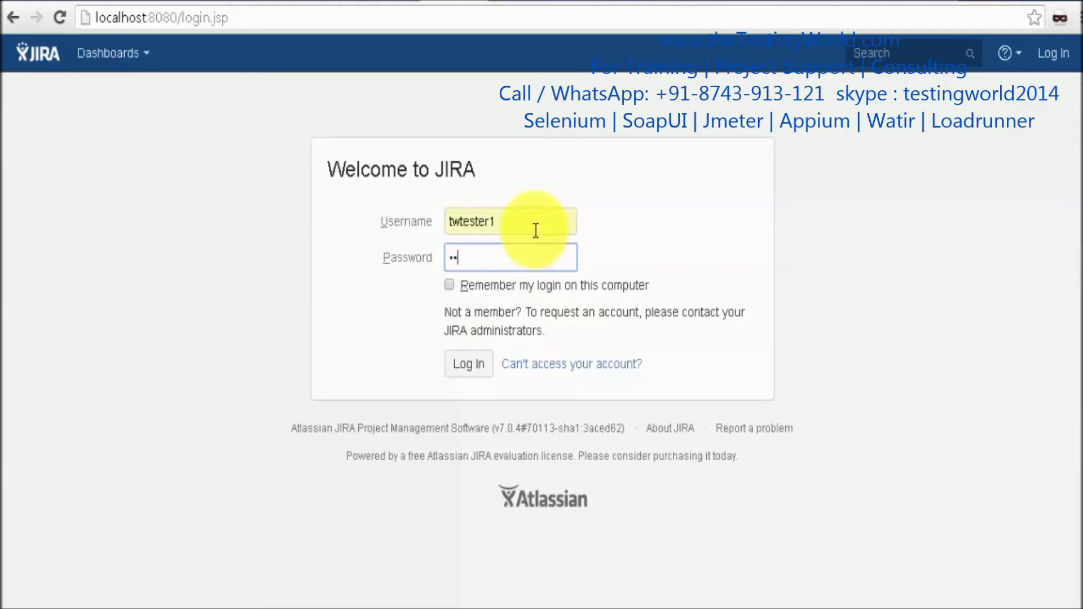
key(Return)
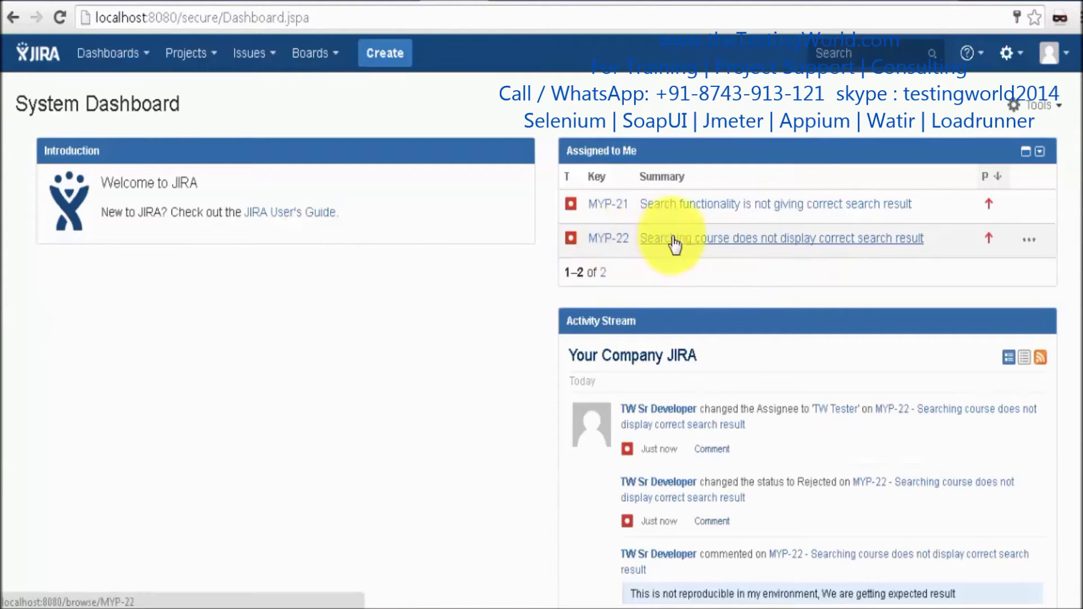
Open MYP-22 from the issues assigned to this account and review its details, attachment and the developer's comment.
click(685, 242)
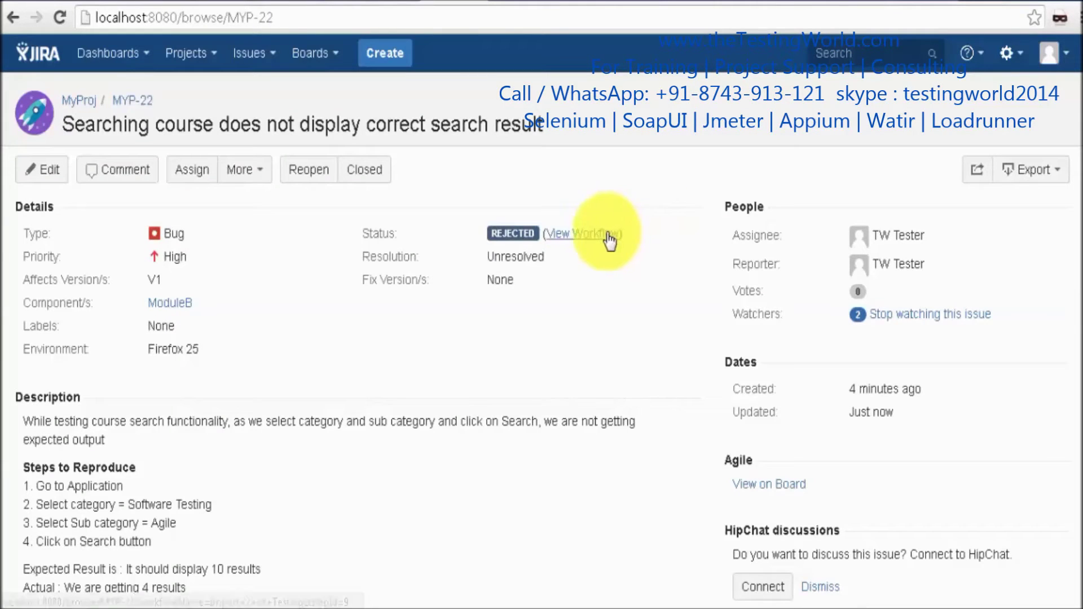
drag(1076, 175, 1076, 442)
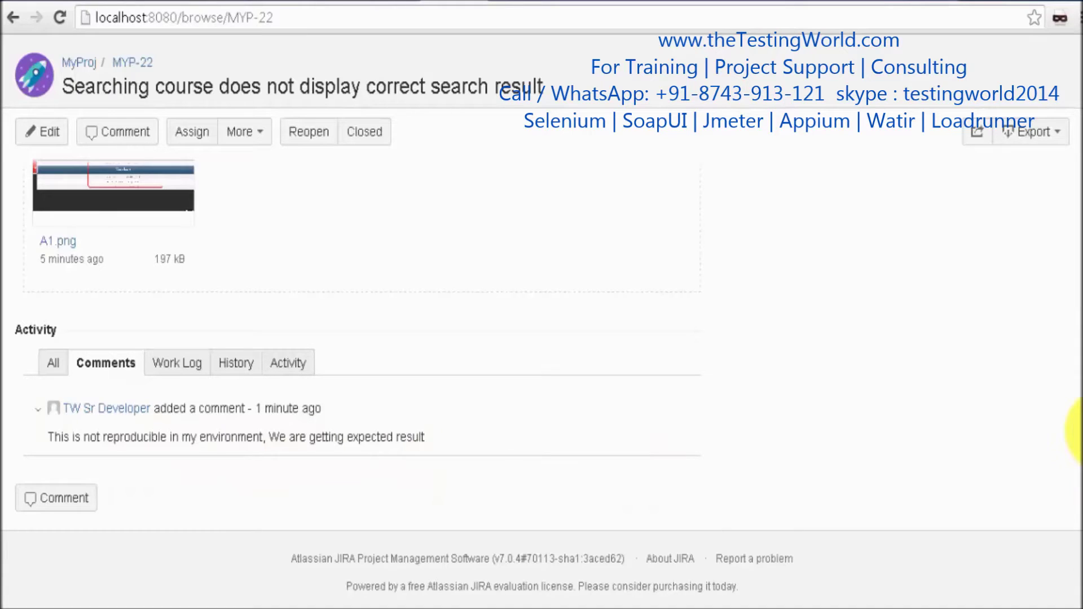
drag(1078, 429, 1078, 427)
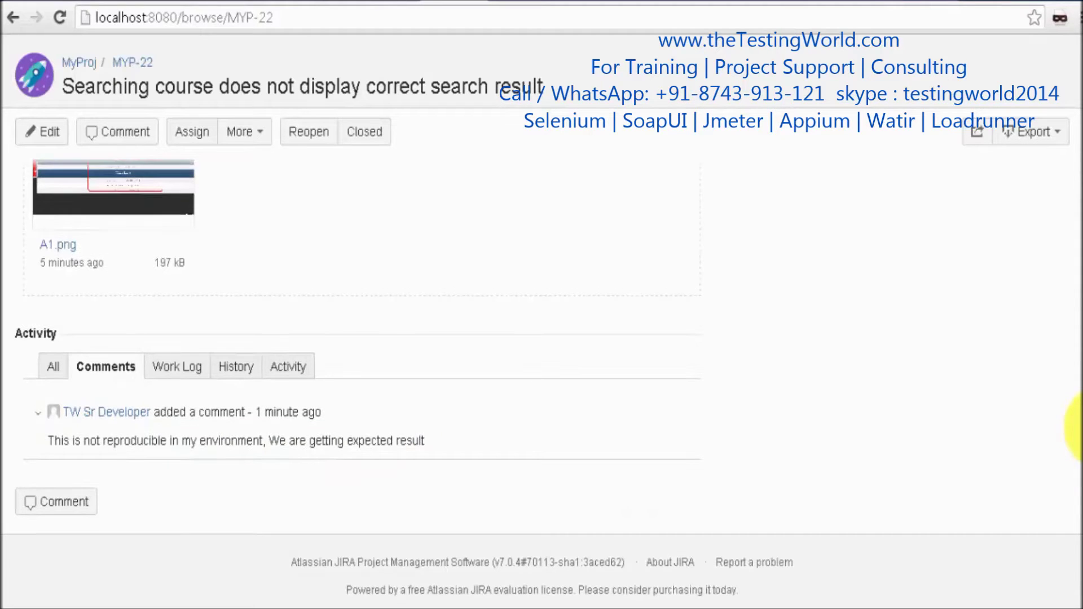
scroll(1066, 367, up, 8)
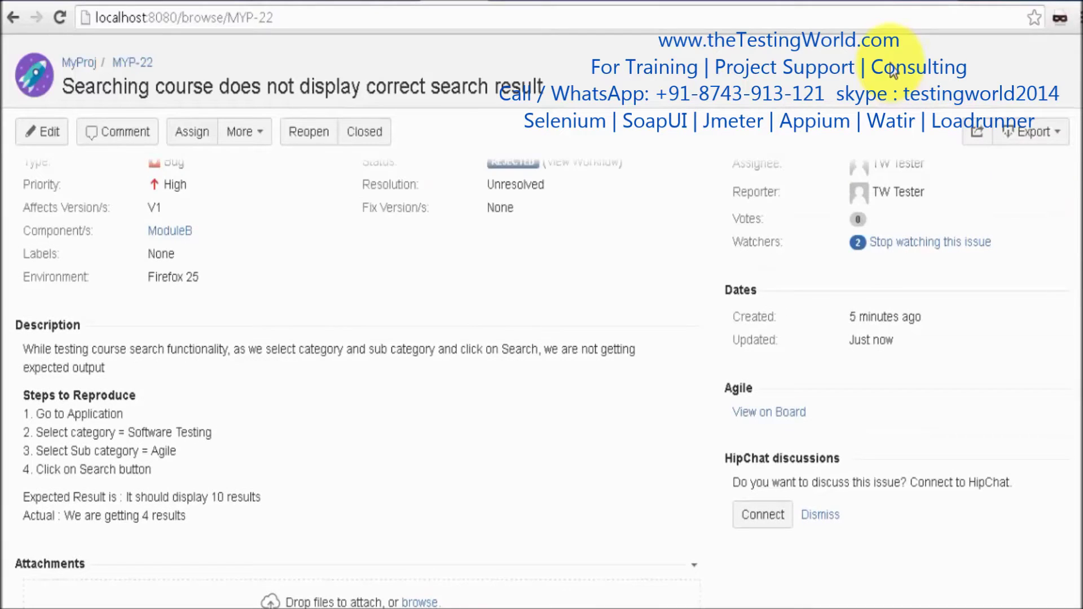
scroll(1075, 155, up, 2)
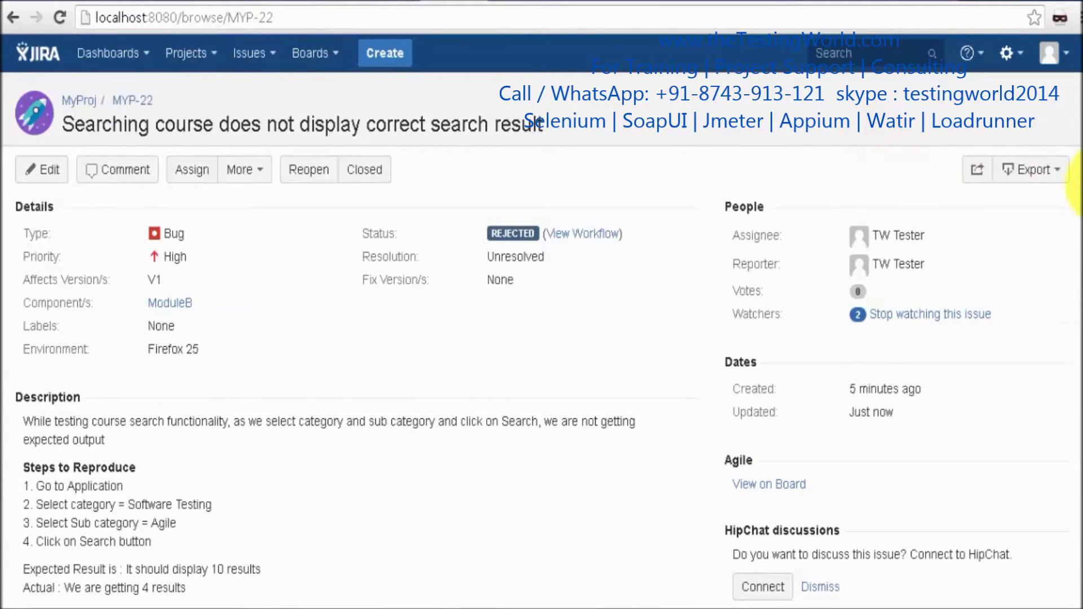
scroll(1074, 192, down, 7)
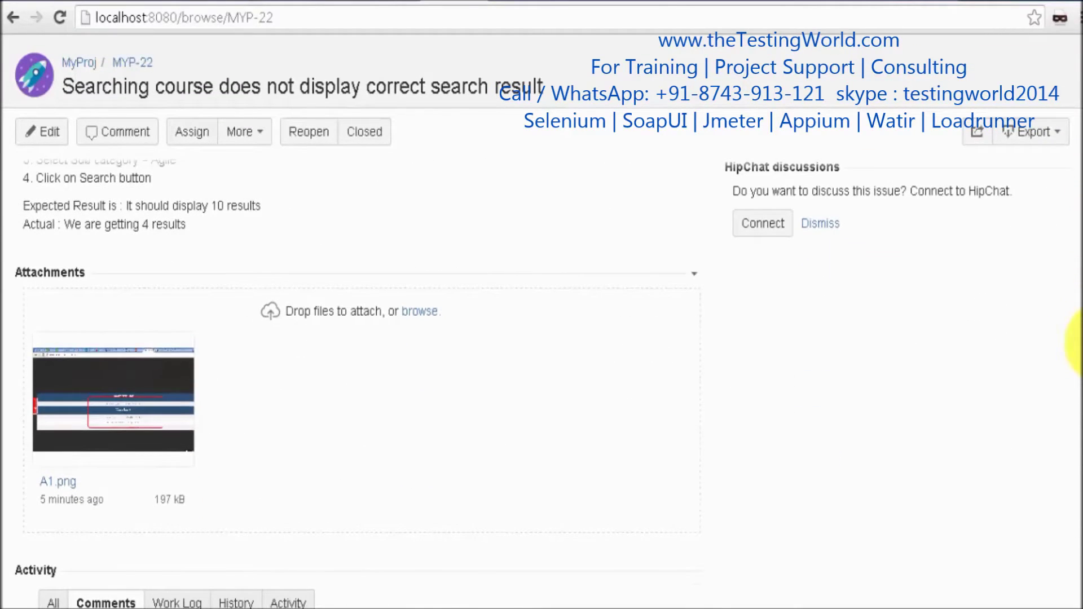
scroll(1078, 343, up, 4)
drag(1076, 226, 1074, 496)
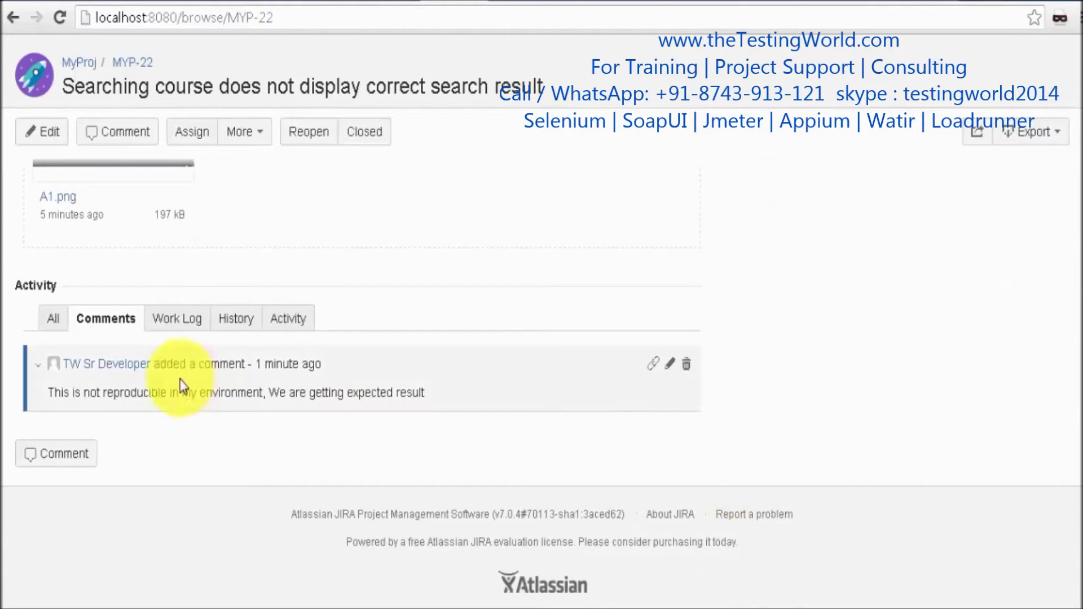
drag(95, 406, 206, 397)
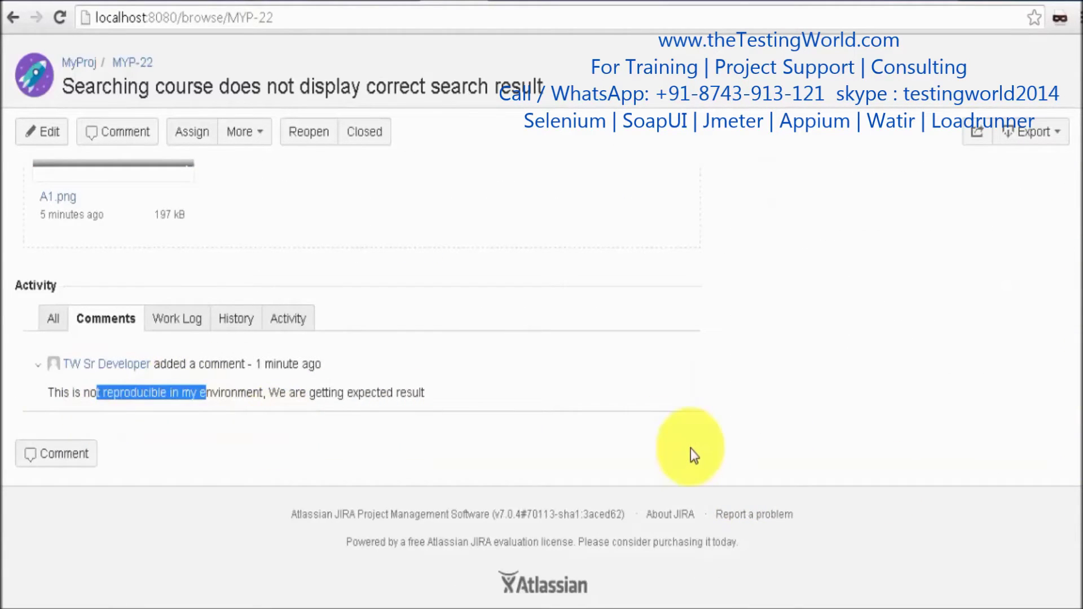
Switch to the WordPad notes, add the line "Satisfied with Developer comment" below point 3, and select both lines.
key(alt+Tab)
key(alt+Tab)
key(alt+Tab)
key(alt+Tab)
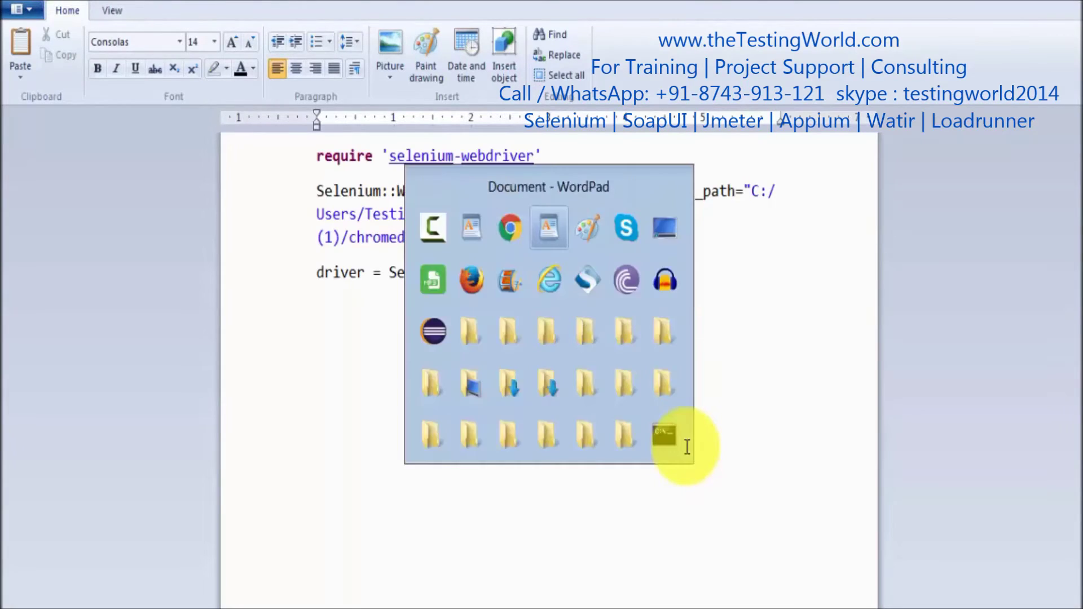
key(Return)
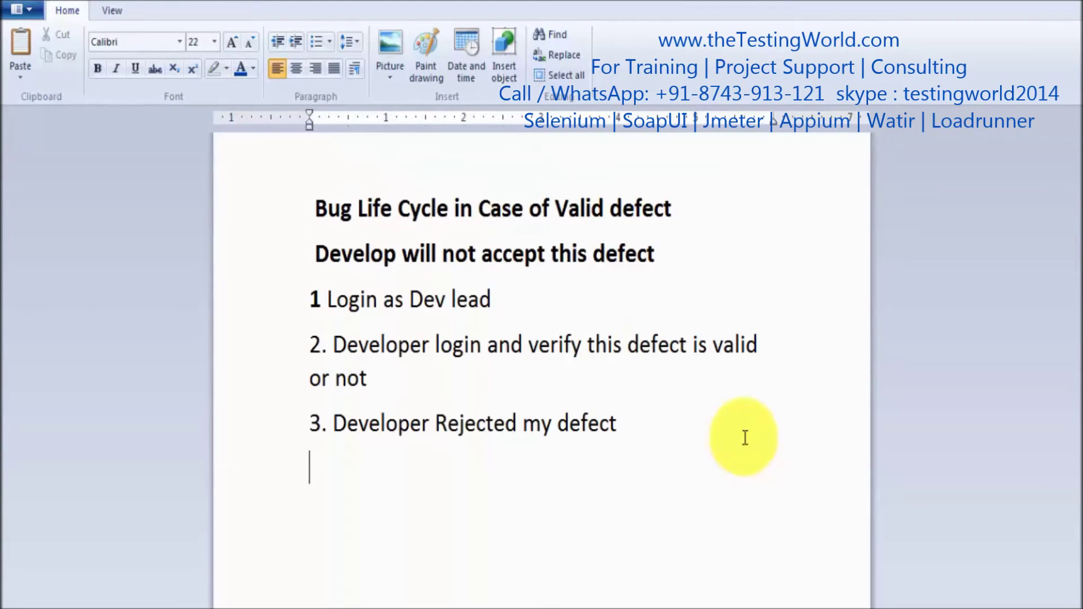
text(Satisfied with Deve)
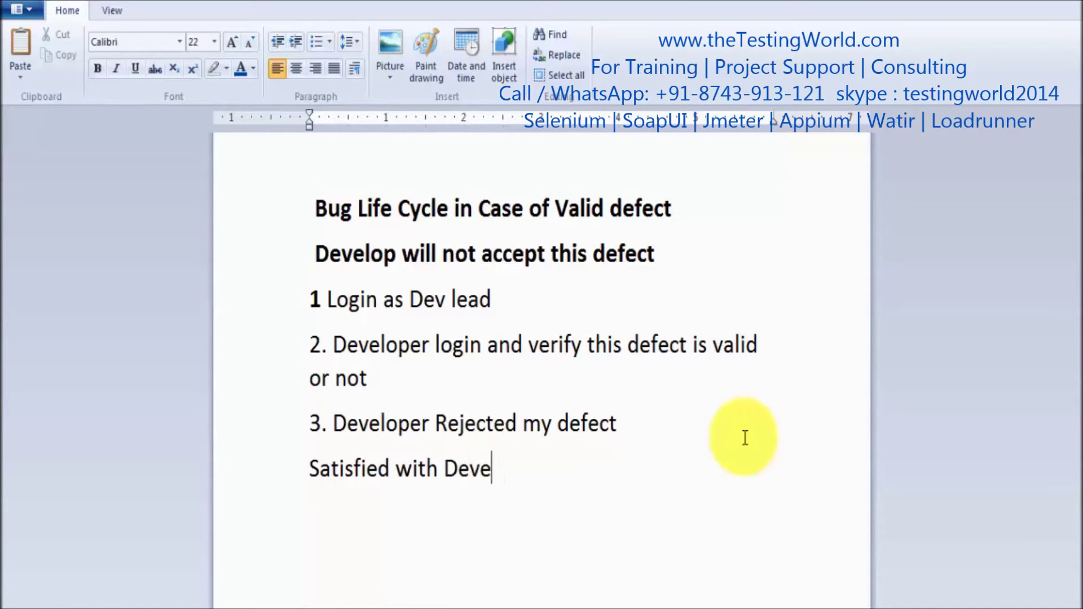
text(loper comment)
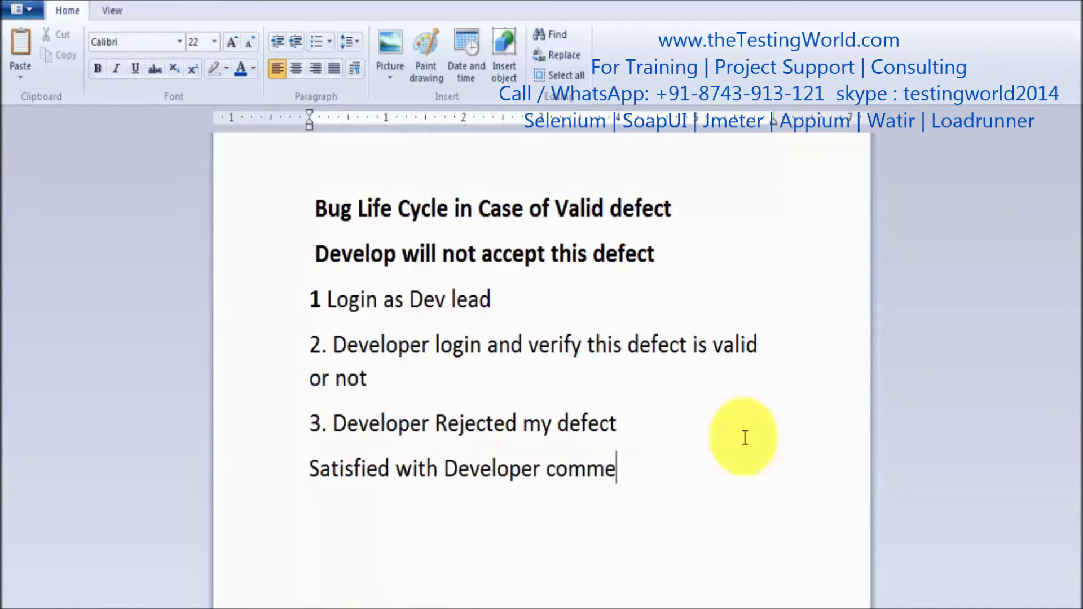
drag(691, 464, 384, 442)
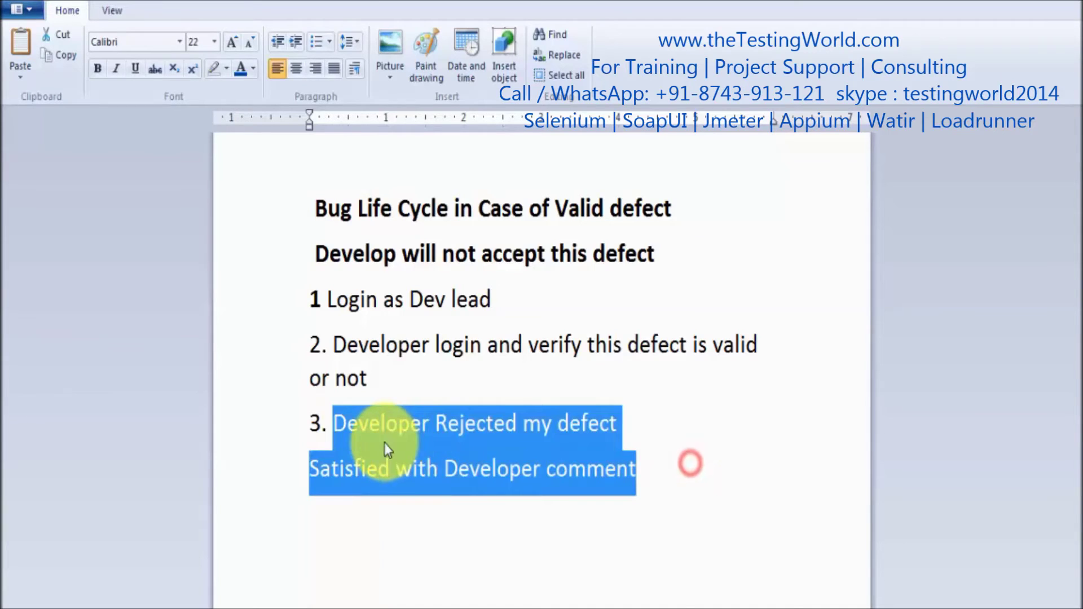
Return to MYP-22 in JIRA and reread its details, reproduction steps and the developer's comment.
key(alt+Tab)
key(alt+Tab)
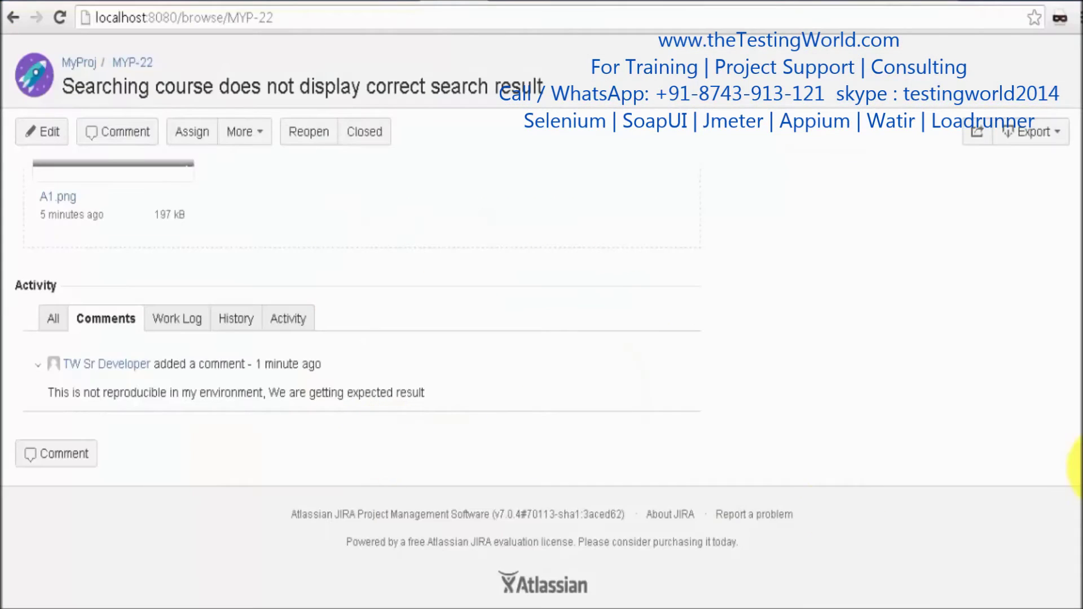
drag(1077, 440, 1077, 222)
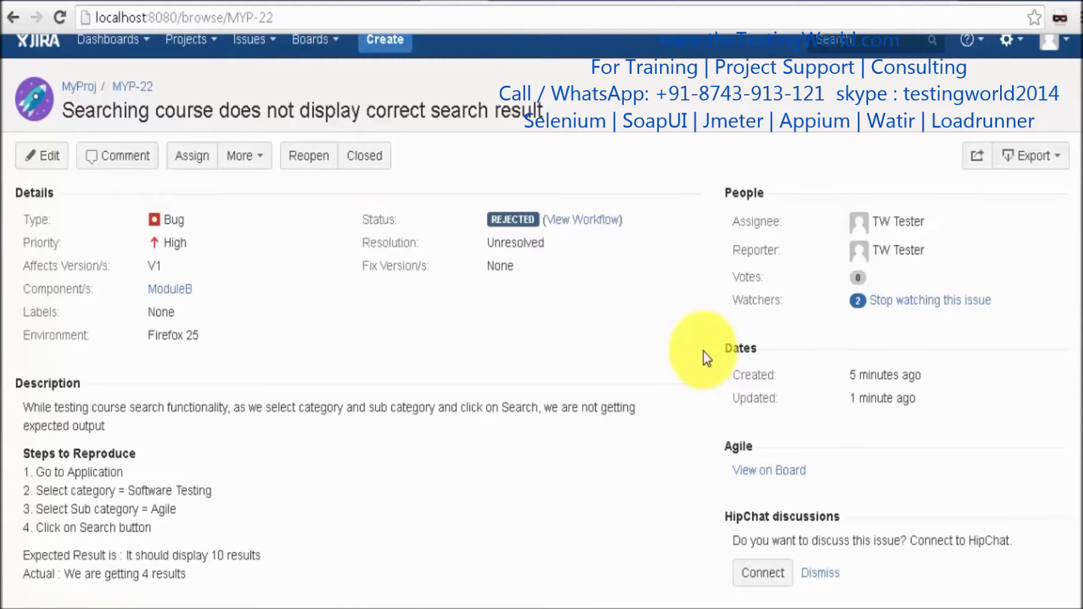
drag(1076, 192, 1078, 502)
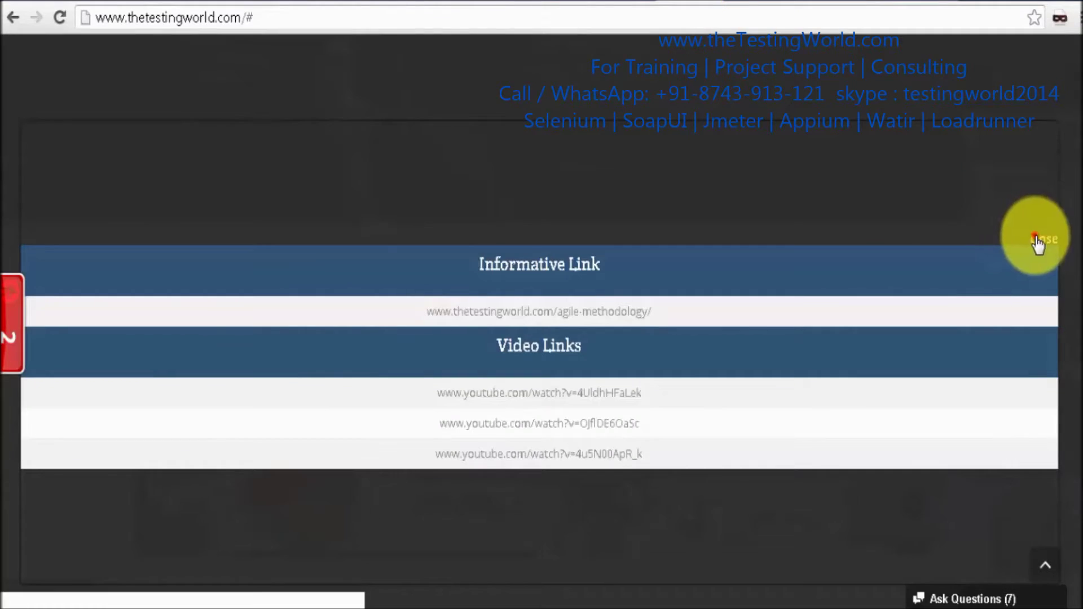
click(1035, 236)
scroll(633, 278, down, 6)
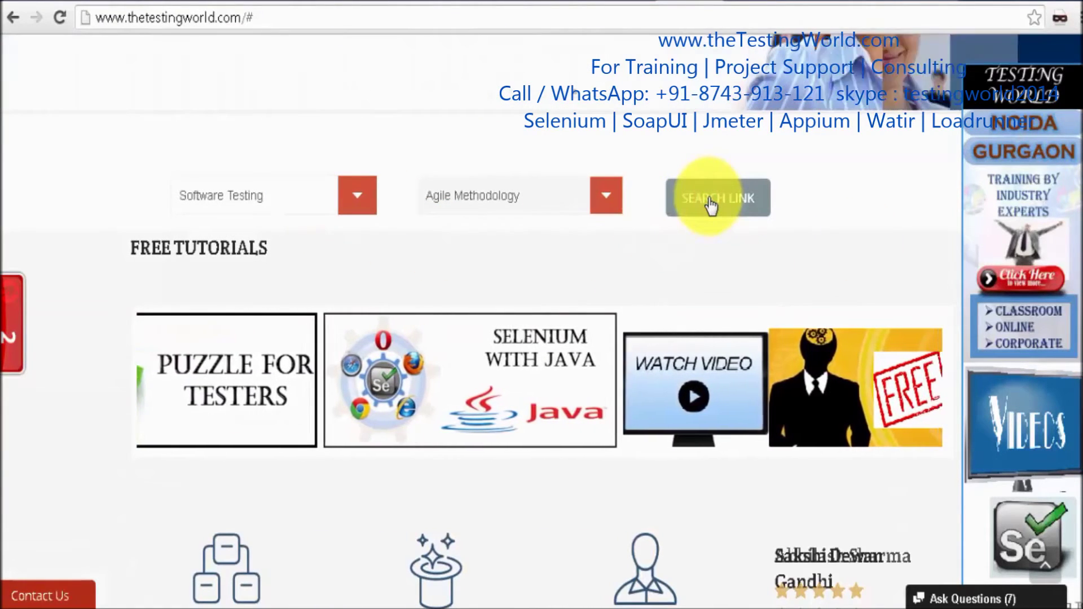
click(709, 204)
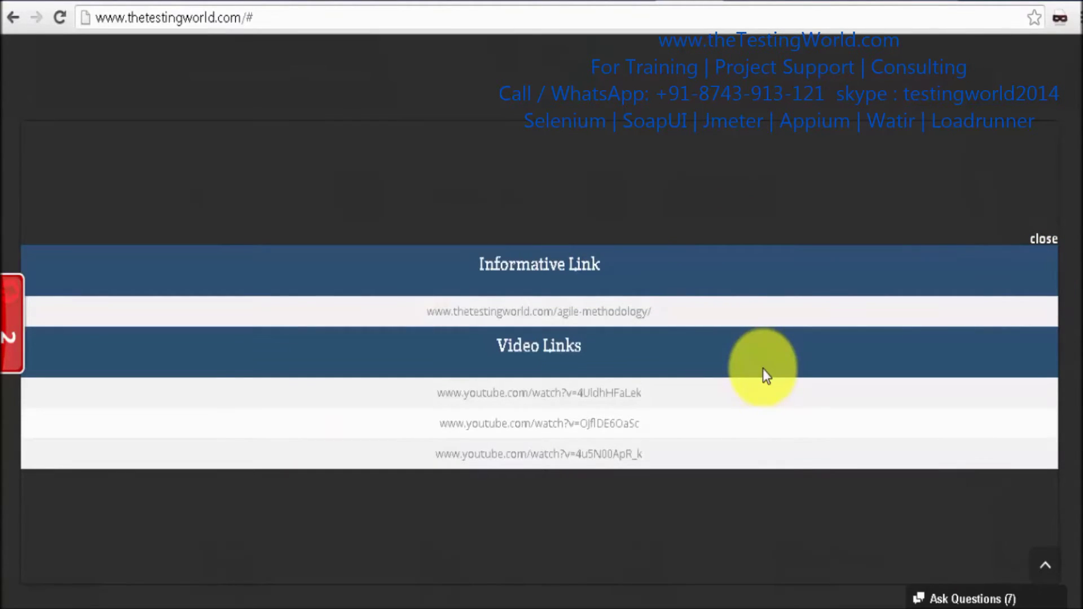
click(1045, 245)
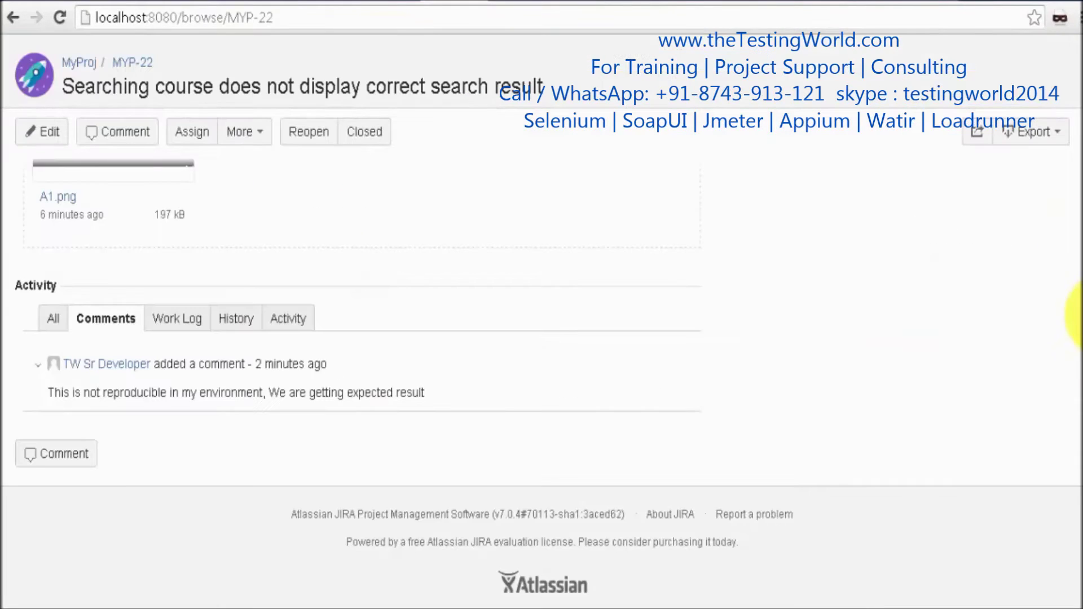
Return to MYP-22 in JIRA and reopen the defect.
scroll(1058, 131, up, 4)
scroll(1058, 130, up, 5)
click(313, 132)
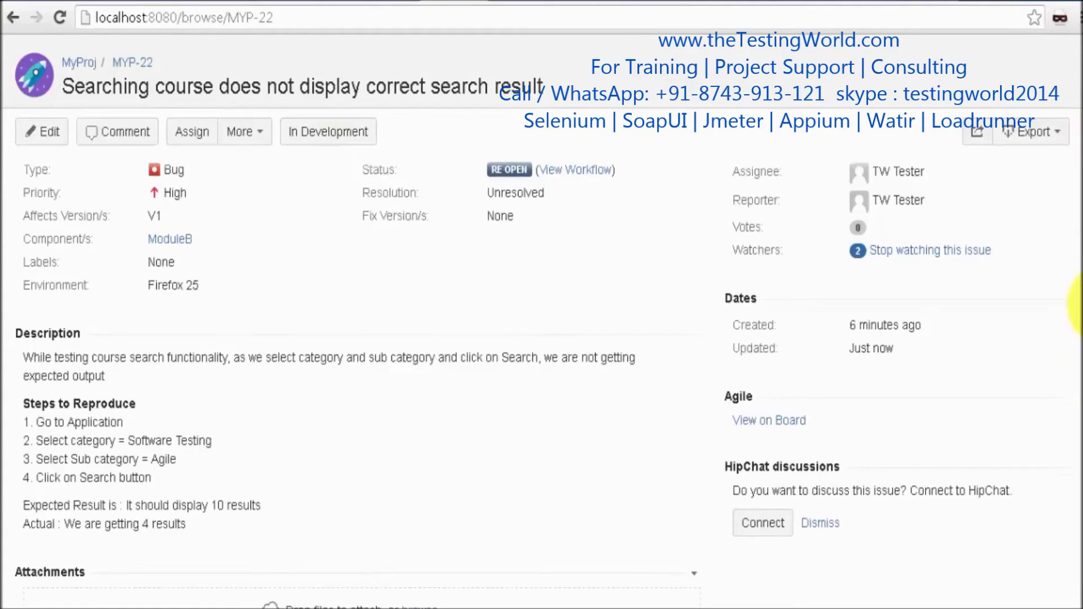
Draft a comment, "As per client requirements, it should be minimum 10 results, we are getting 4 results only, which is a valid defect", mentioning the attachments.
scroll(1074, 305, down, 5)
click(81, 567)
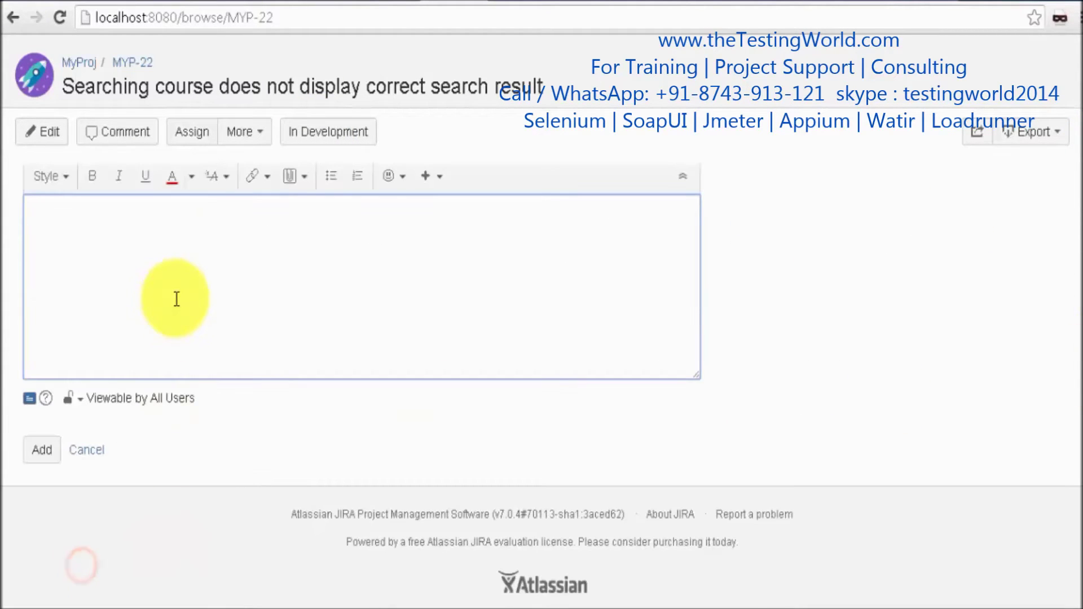
click(177, 298)
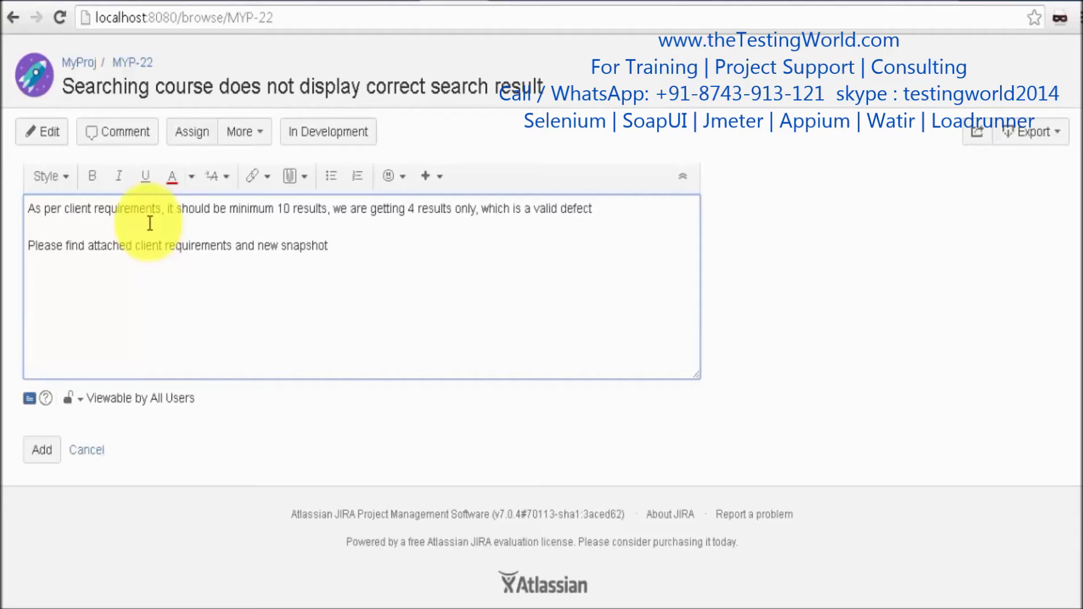
Attach the Jmeter JPEG image from the desktop's Sel folder to the comment and add the comment to MYP-22.
click(299, 175)
click(316, 231)
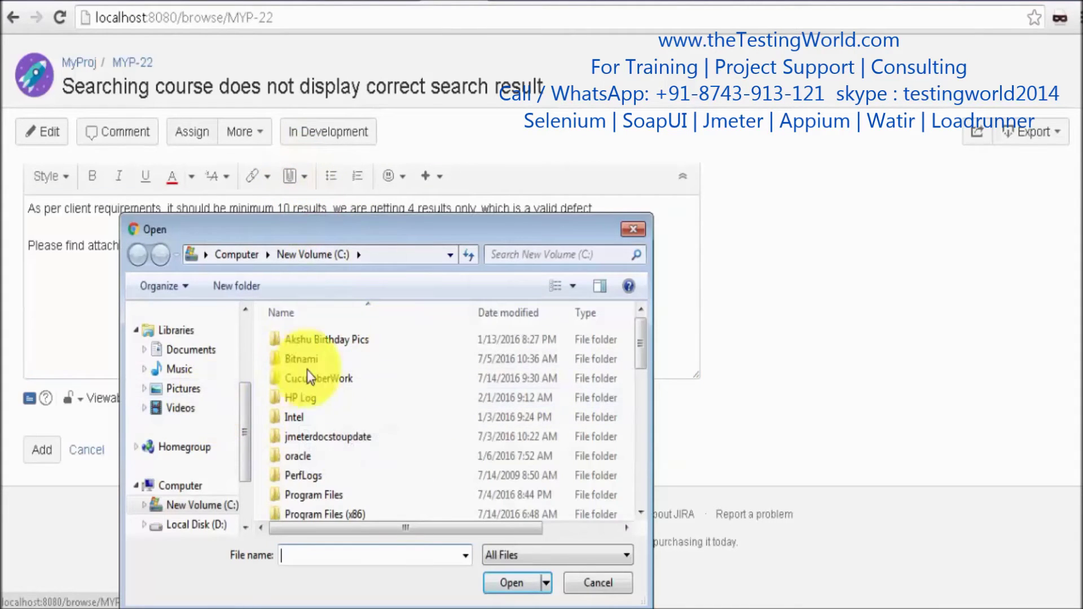
click(186, 388)
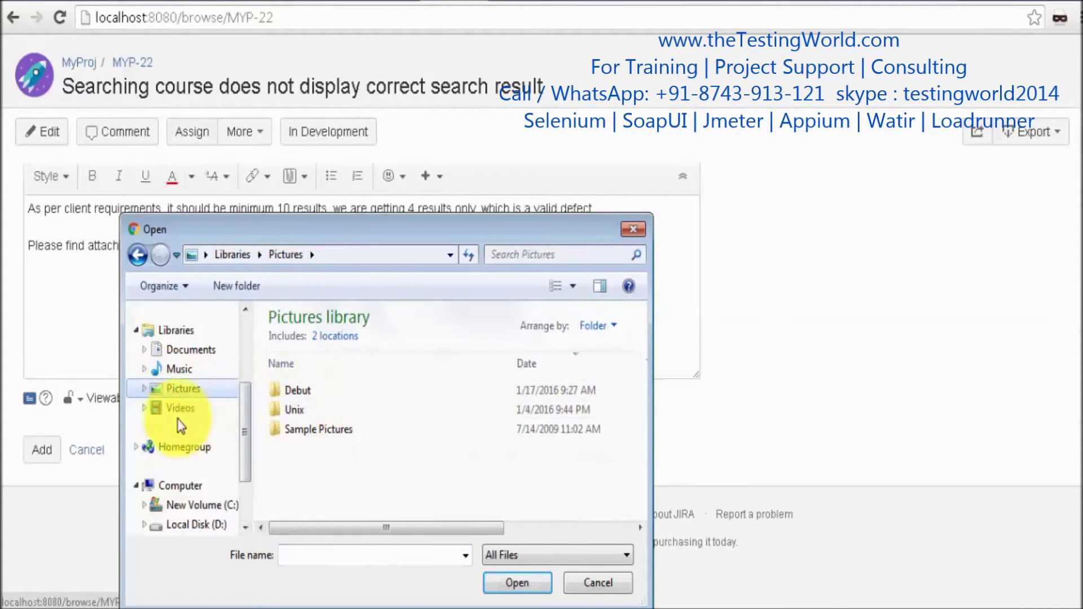
scroll(198, 357, up, 3)
click(188, 338)
click(380, 438)
scroll(381, 440, down, 5)
key(Down)
key(Down)
key(Down)
key(Down)
key(Down)
key(Down)
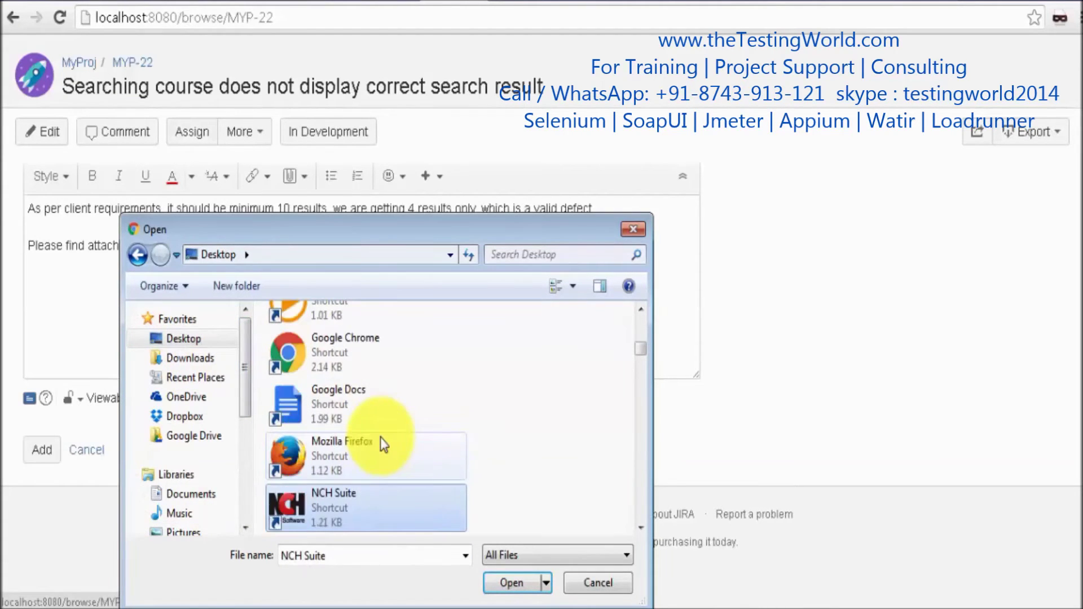
key(Up)
key(Up)
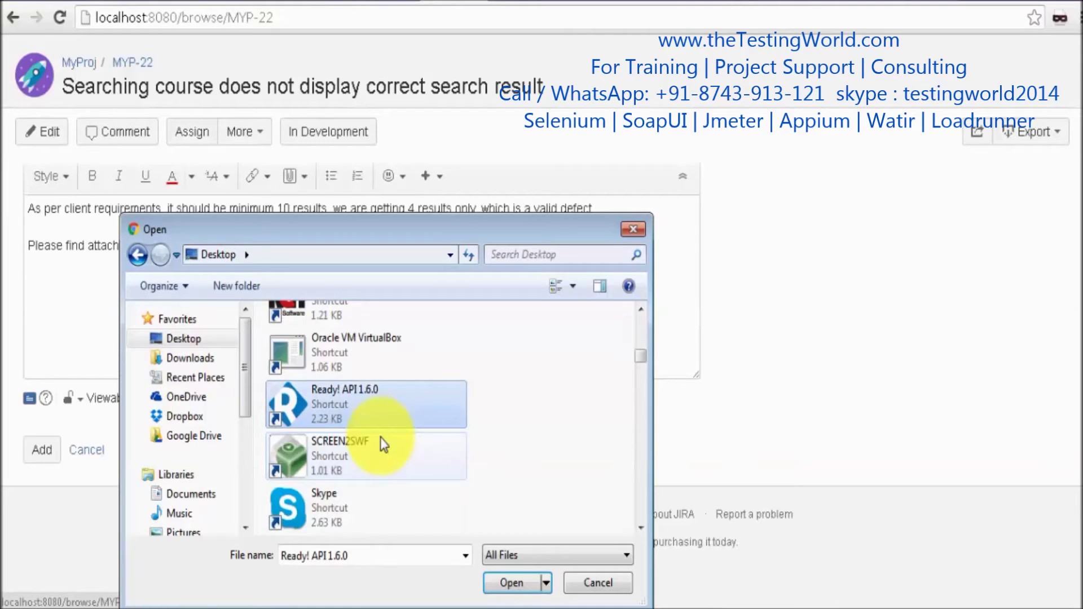
key(Down)
key(Down)
key(Down)
key(Down)
key(Down)
key(Down)
key(Down)
key(Down)
key(Down)
key(Down)
key(Down)
key(Down)
key(Down)
key(Down)
key(Down)
key(Down)
key(Down)
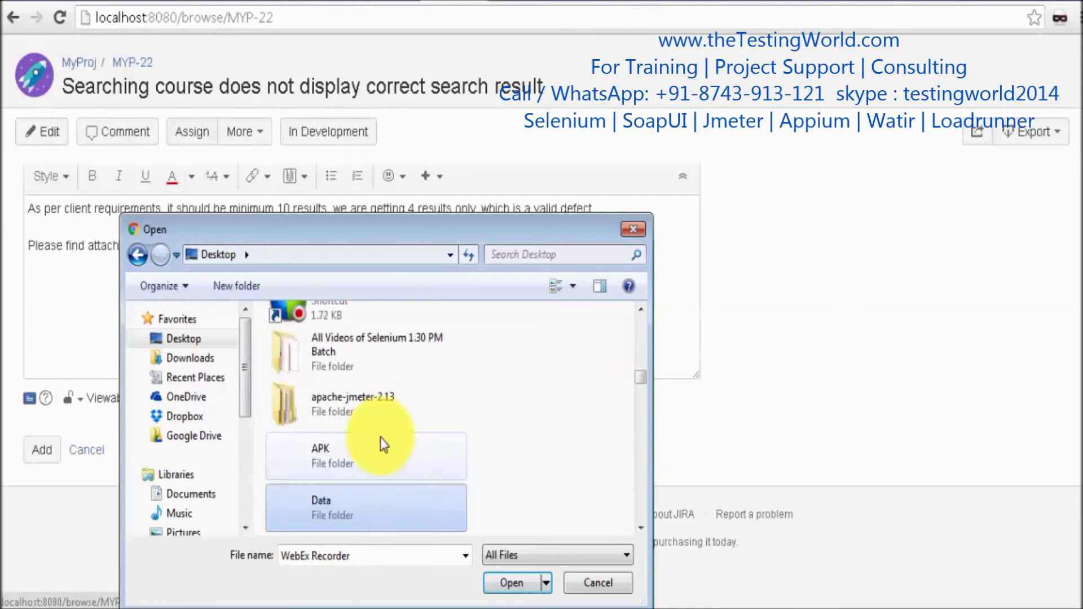
key(Down)
key(Return)
key(Down)
key(Down)
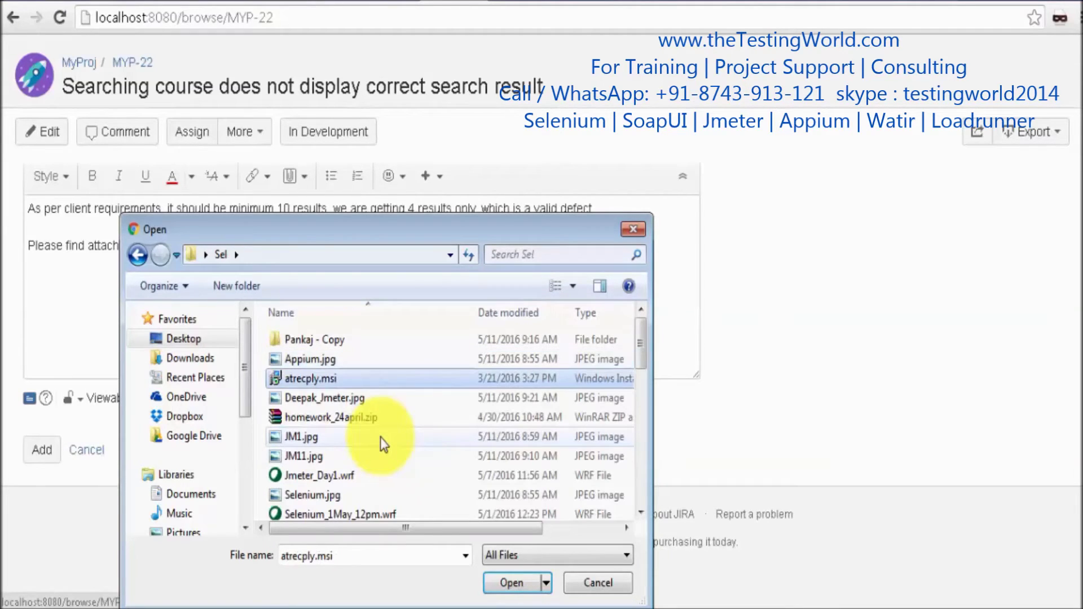
key(Down)
key(Return)
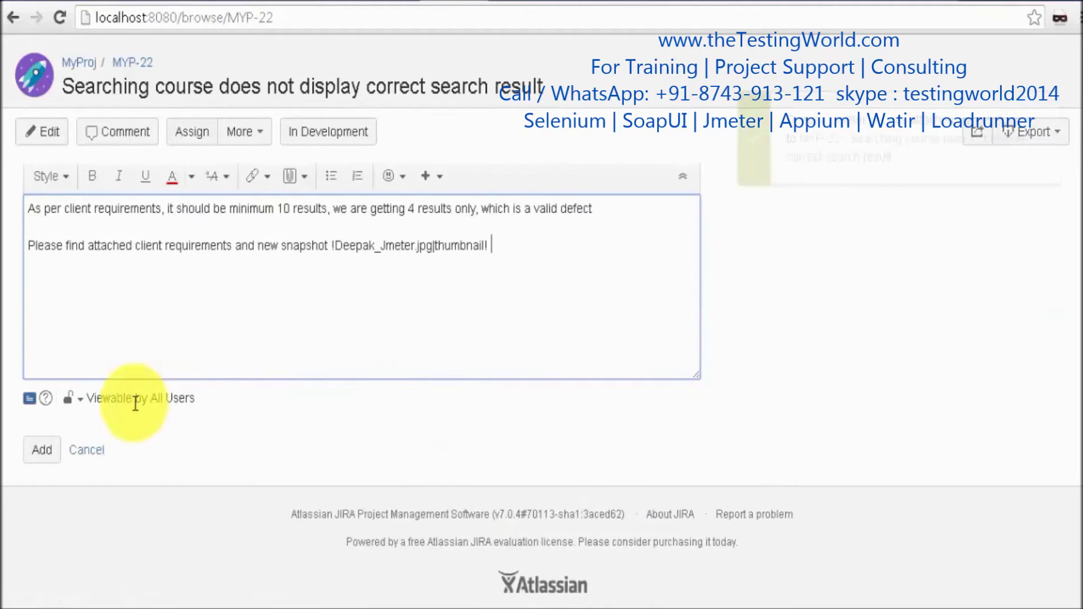
click(38, 451)
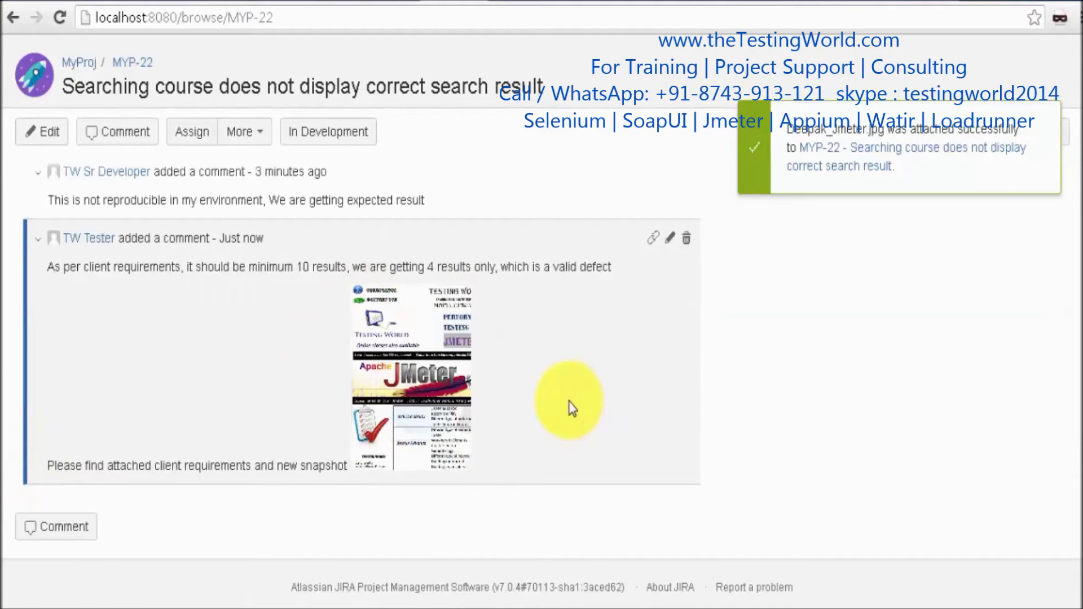
Assign MYP-22 to TW Sr Developer.
mouse_move(1065, 446)
mouse_down()
mouse_move(1063, 205)
mouse_move(1074, 564)
mouse_move(1075, 141)
mouse_up()
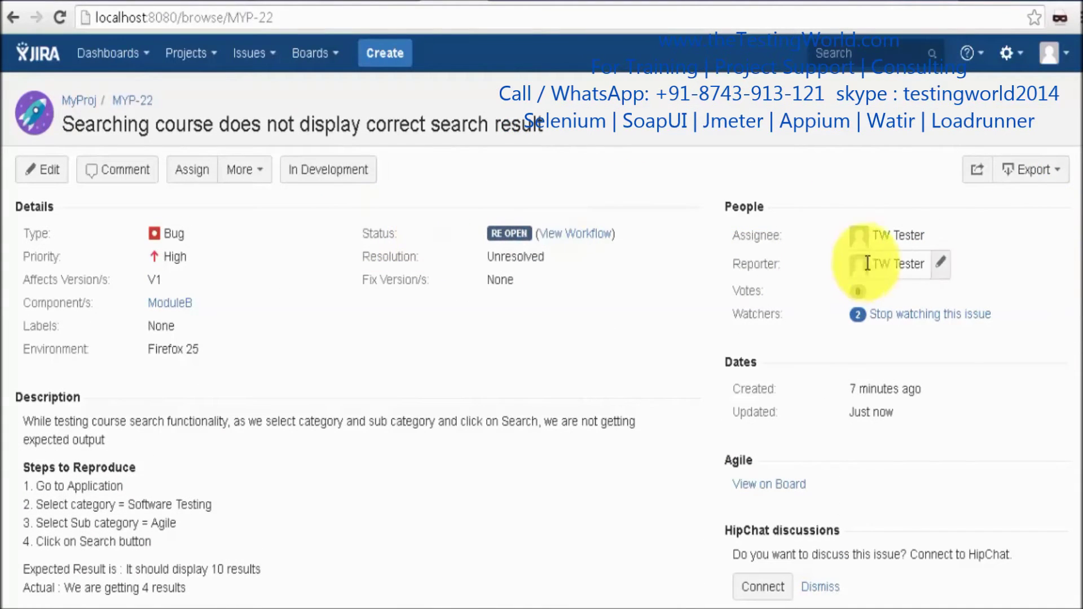
click(922, 236)
click(1060, 231)
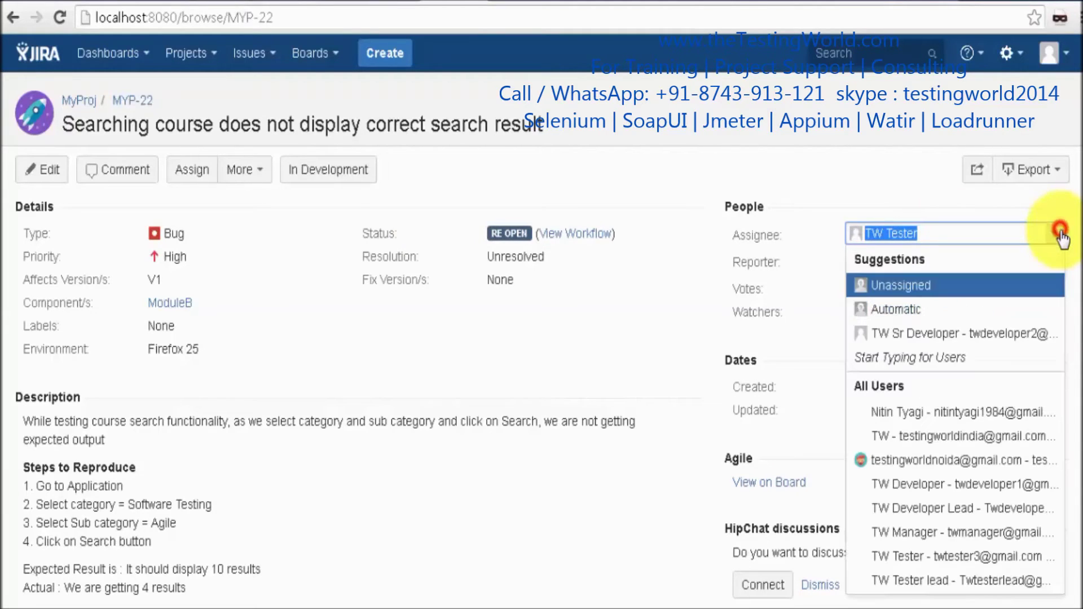
click(983, 333)
click(1025, 259)
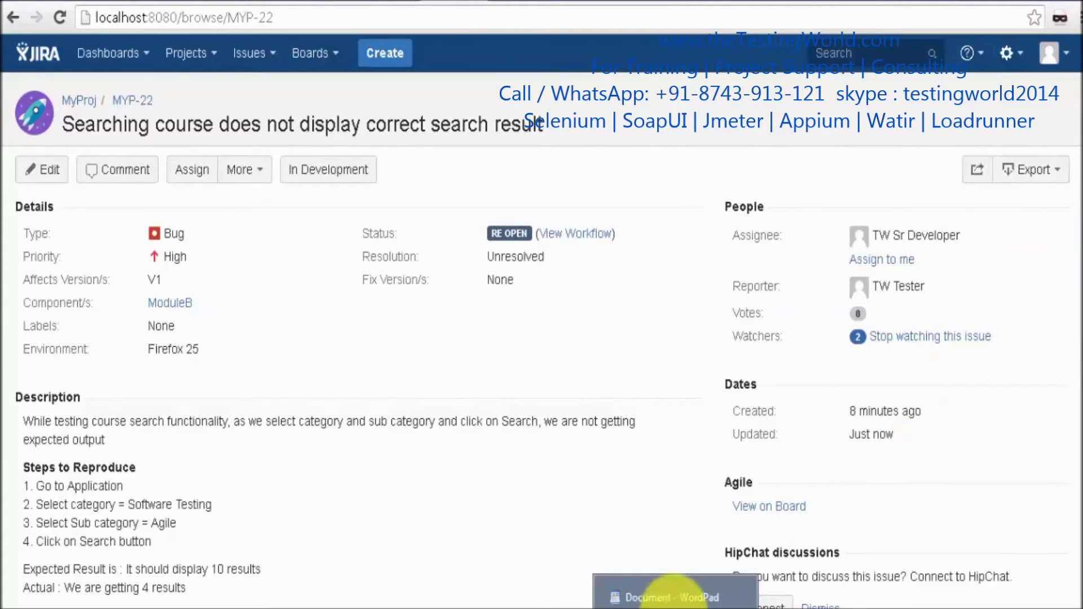
Switch to the WordPad notes and begin a new line with "4. Re" below "Satisfied with Developer comment".
click(674, 595)
click(625, 492)
key(Return)
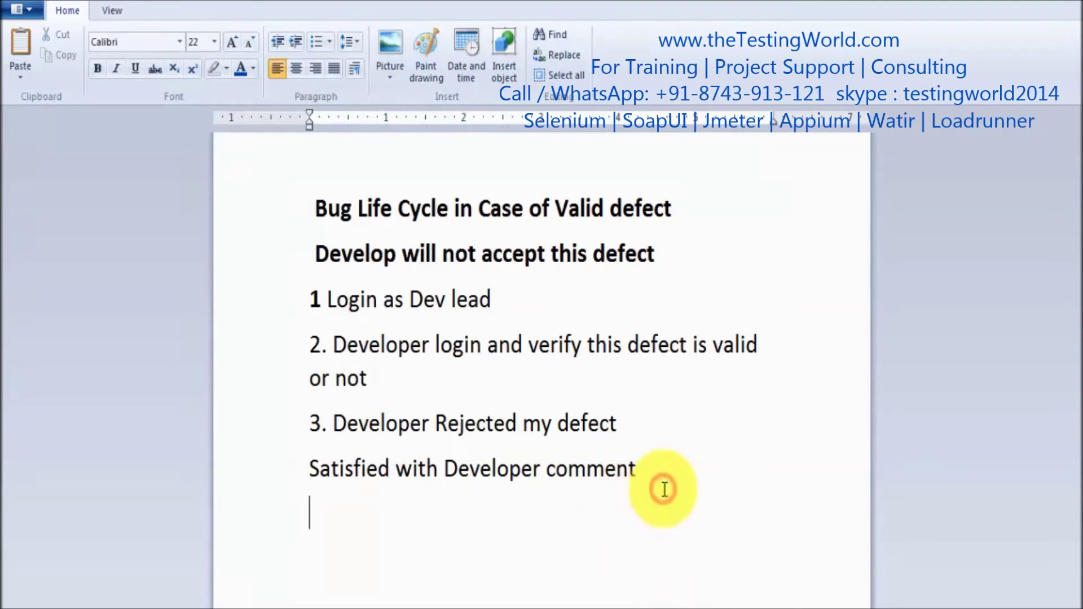
text(4. Re)
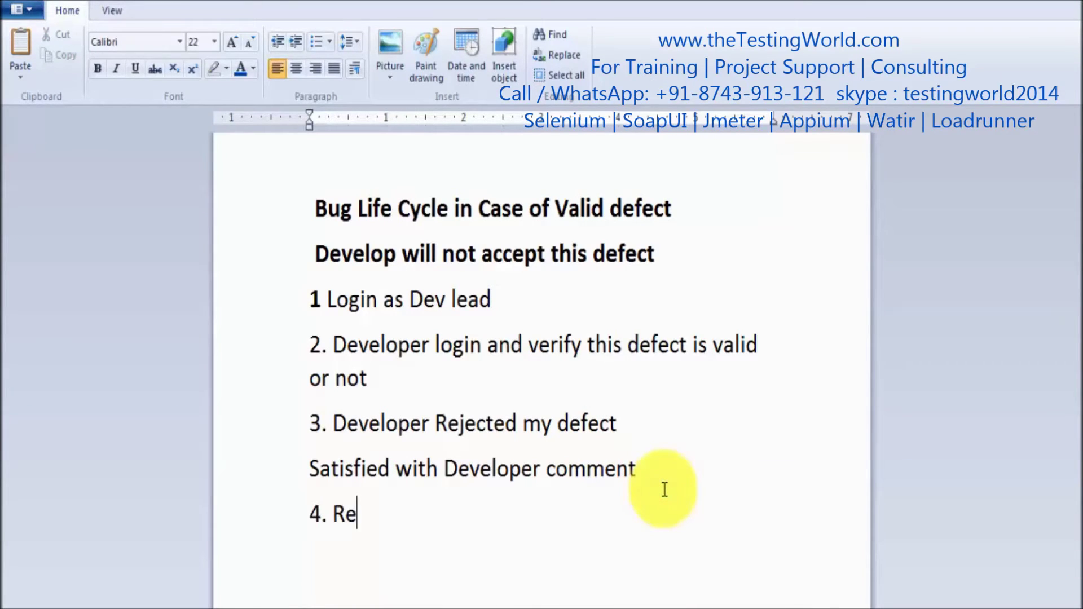
Return to JIRA, log out of the tester account, and log in as the TW Sr Developer with the account username and password.
key(alt+Tab)
click(1049, 53)
click(993, 241)
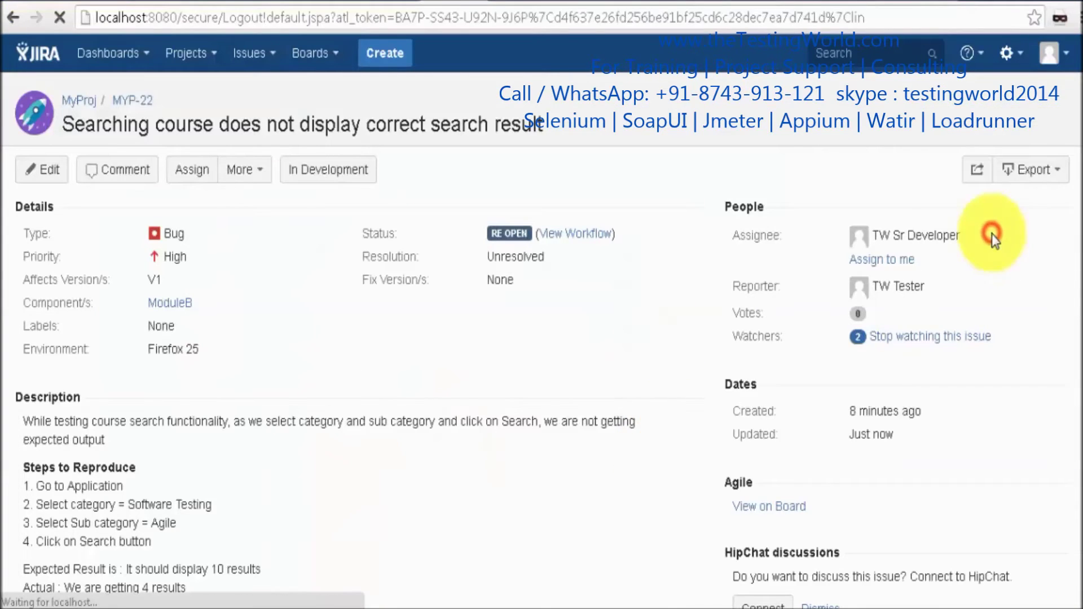
click(537, 278)
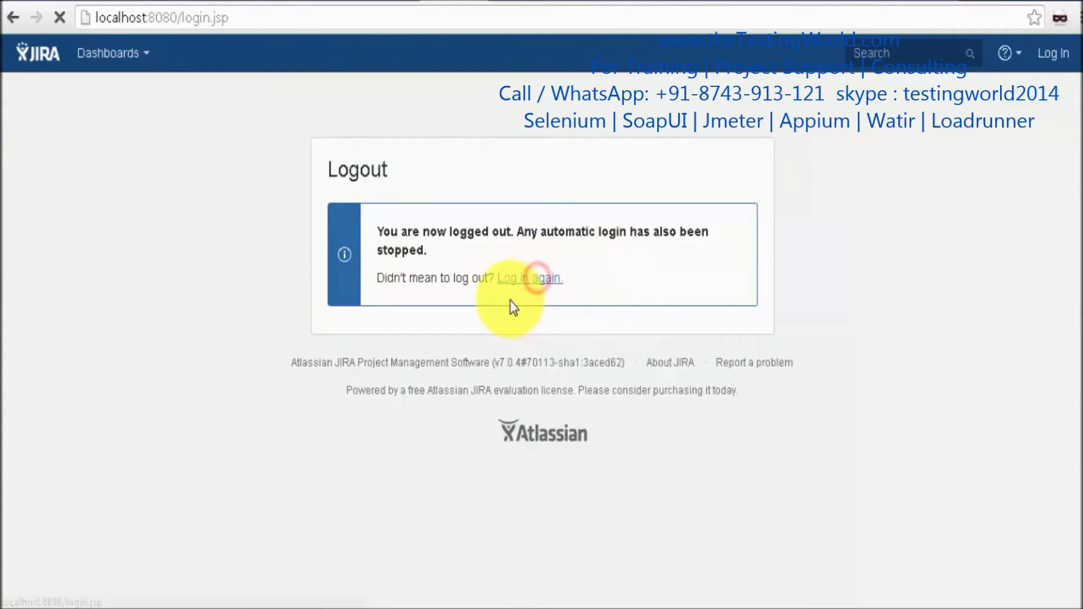
text(t)
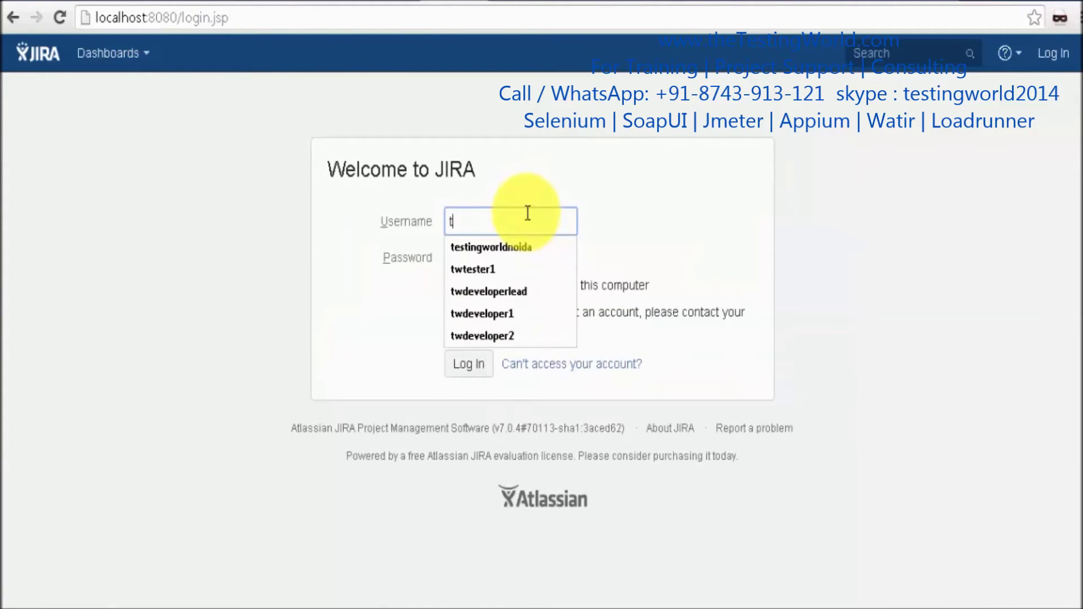
key(Down)
key(Down)
key(Down)
key(Tab)
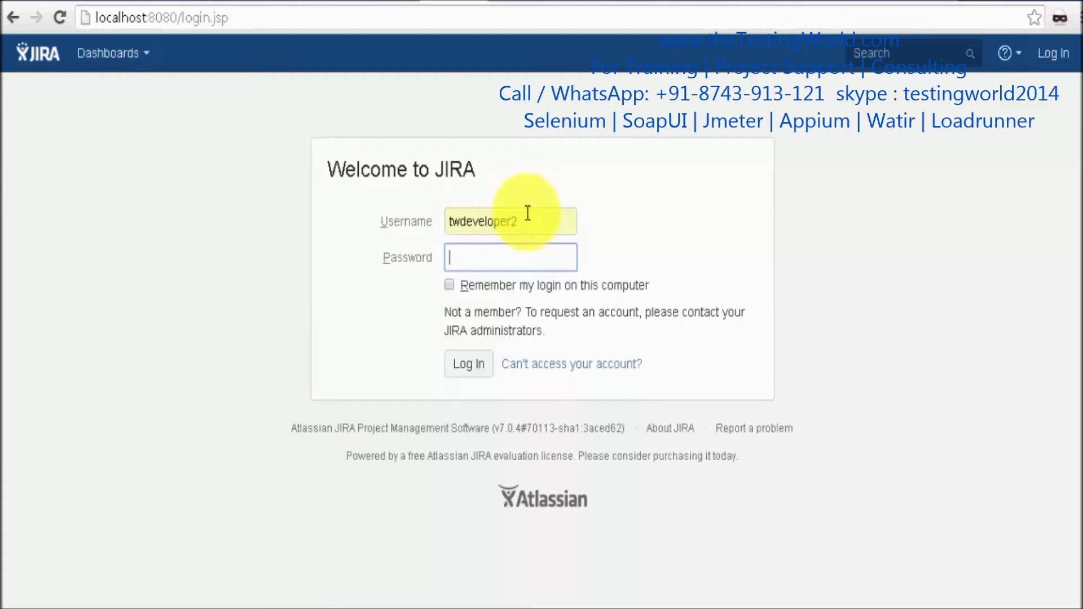
key(Return)
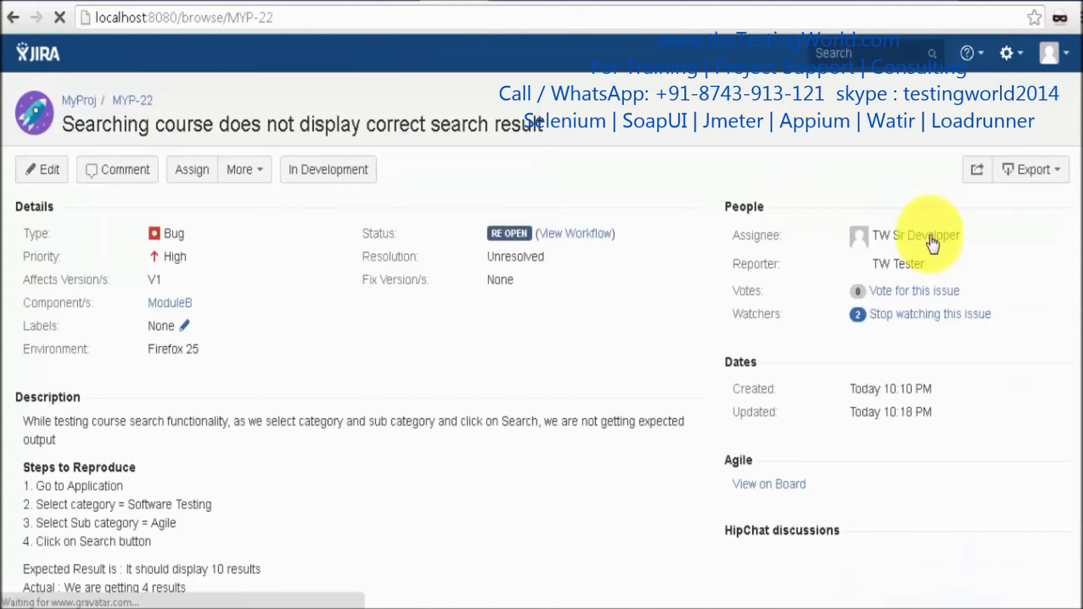
Review the tester's comment on MYP-22 and move the issue through In Development to Fixed.
drag(1074, 159, 1078, 448)
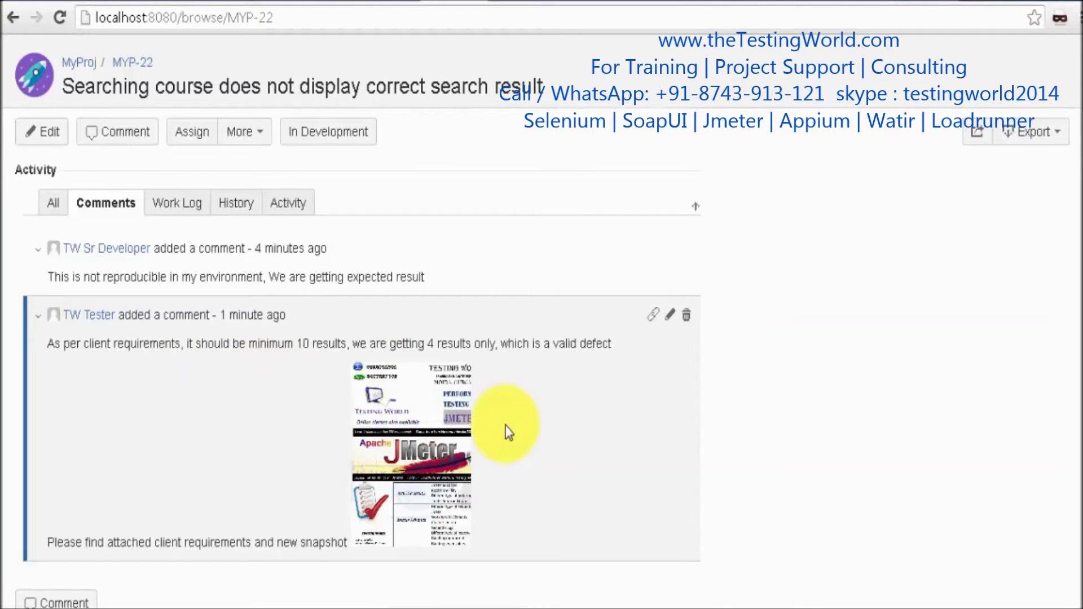
drag(1076, 434, 1078, 141)
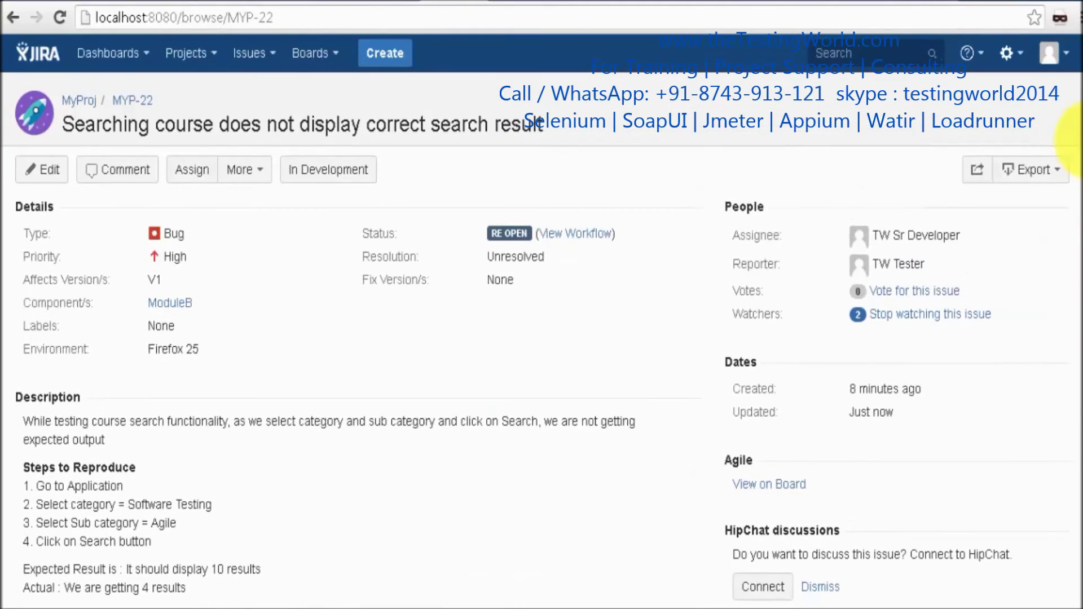
click(341, 166)
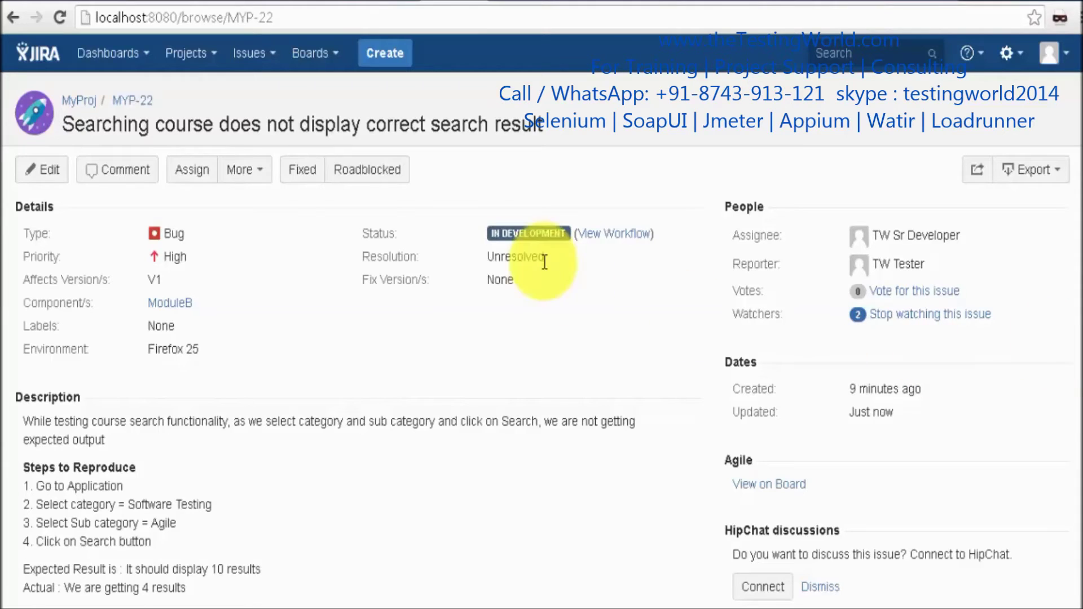
click(303, 170)
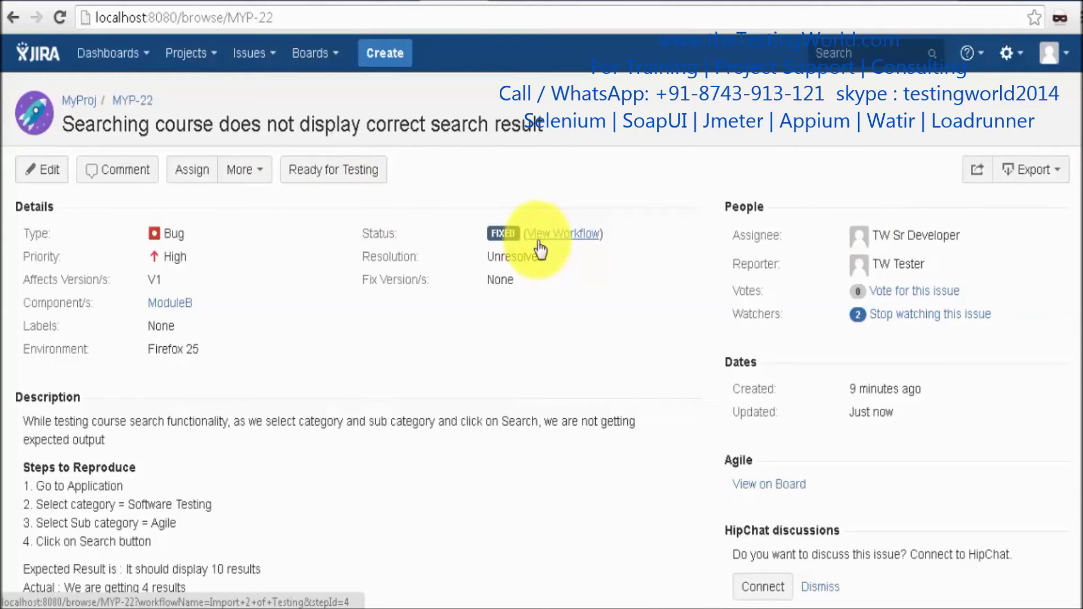
Log out of the developer account and log in as the developer lead, entering the account username and password.
click(1049, 53)
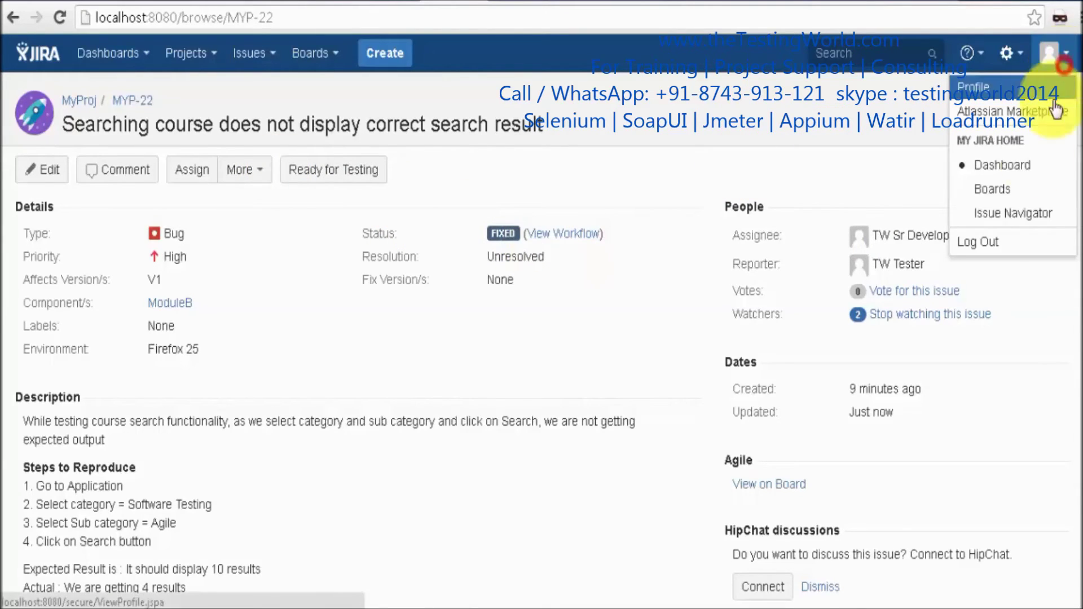
click(994, 246)
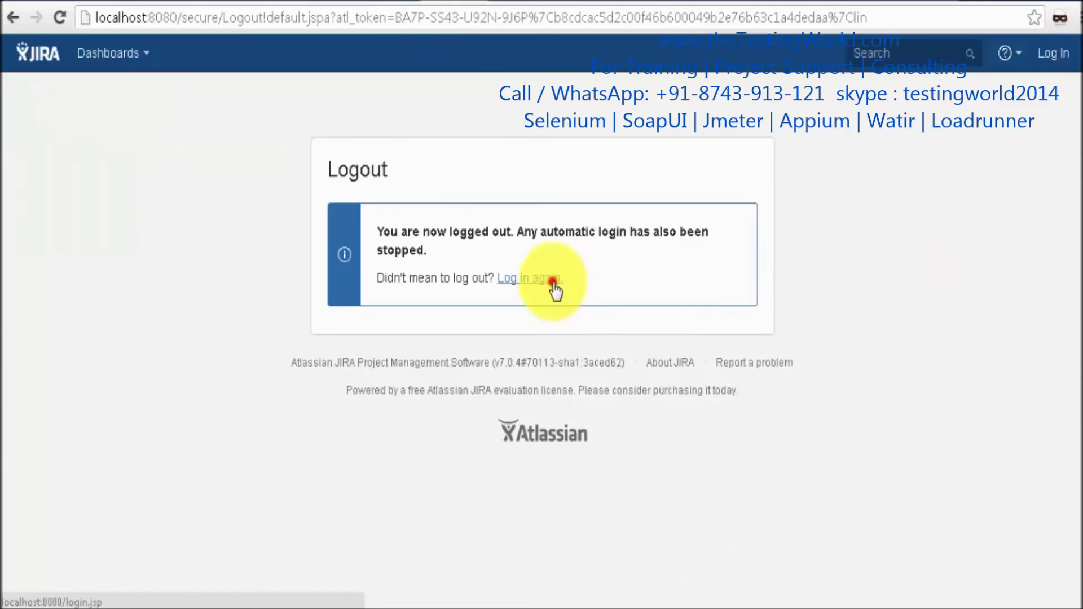
click(553, 282)
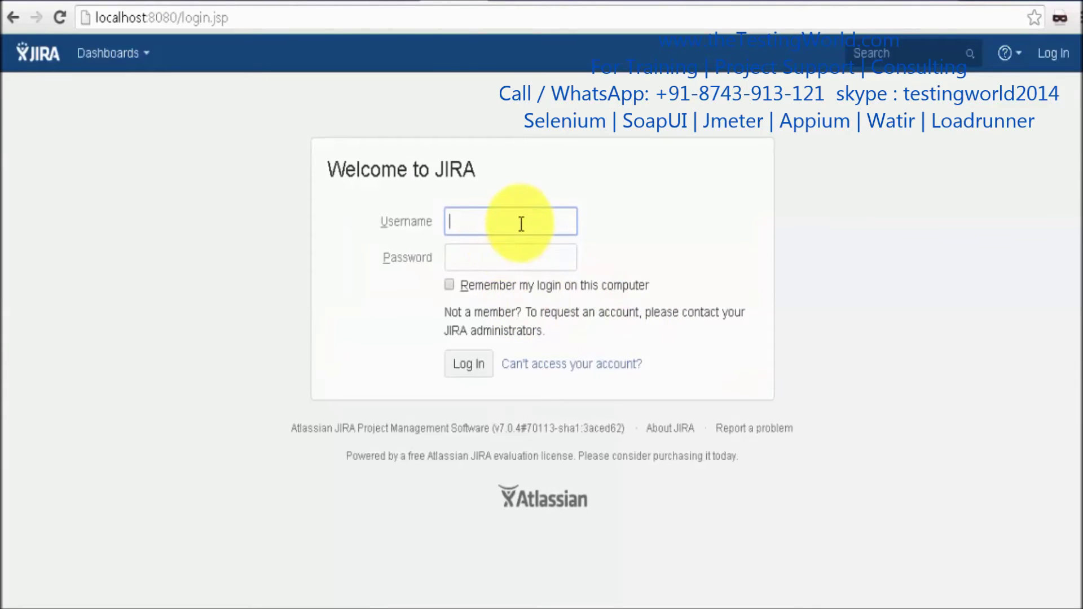
text(t)
key(Down)
key(Down)
key(Down)
key(Tab)
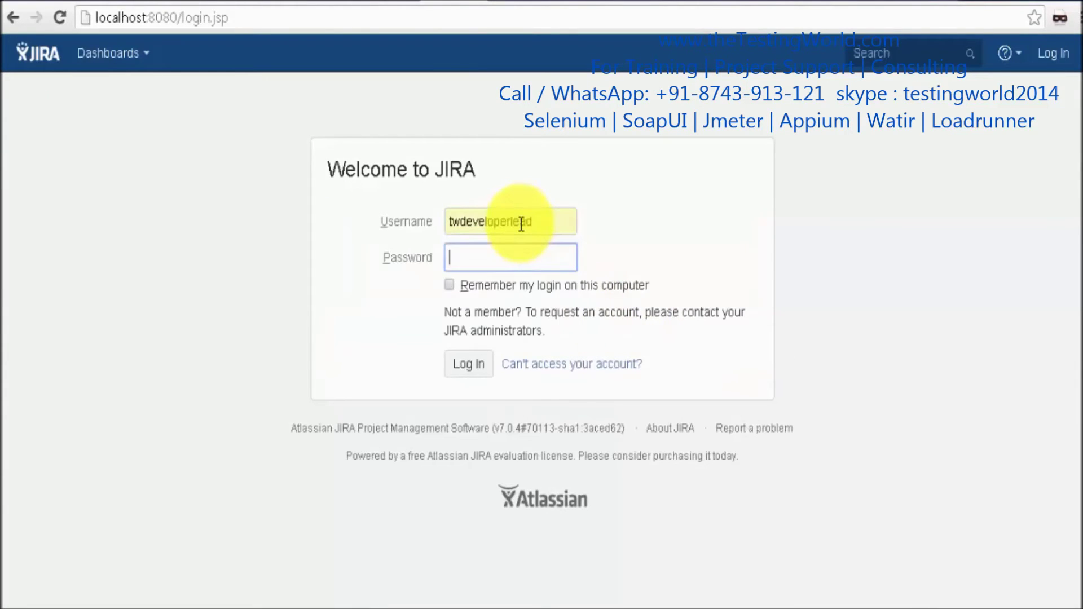
key(Return)
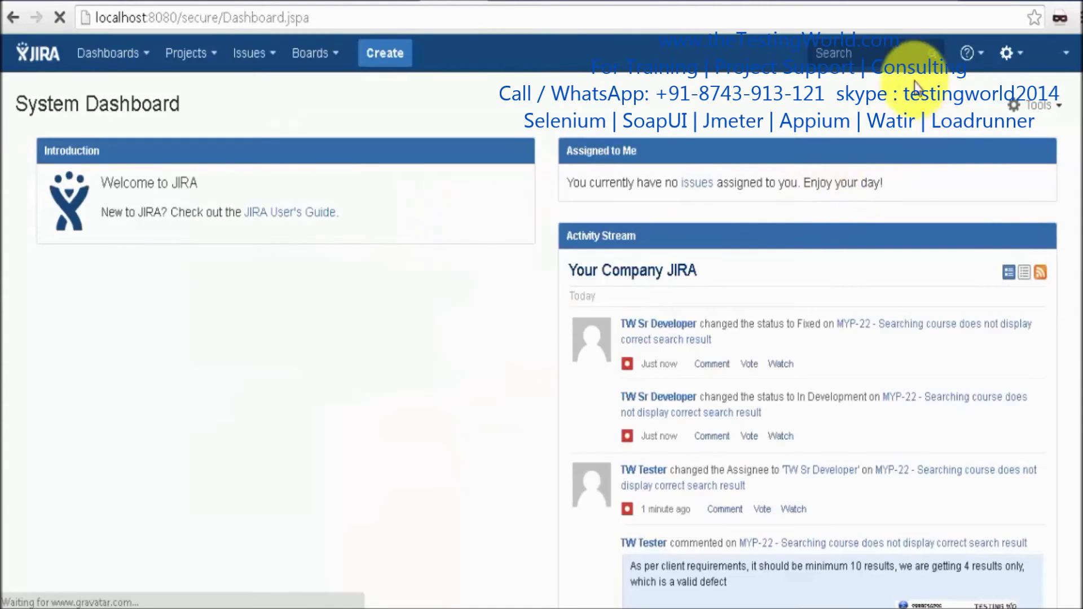
Find and open issue MYP-22 through the quick search, and change its status to Ready for Testing.
click(873, 57)
text(MY)
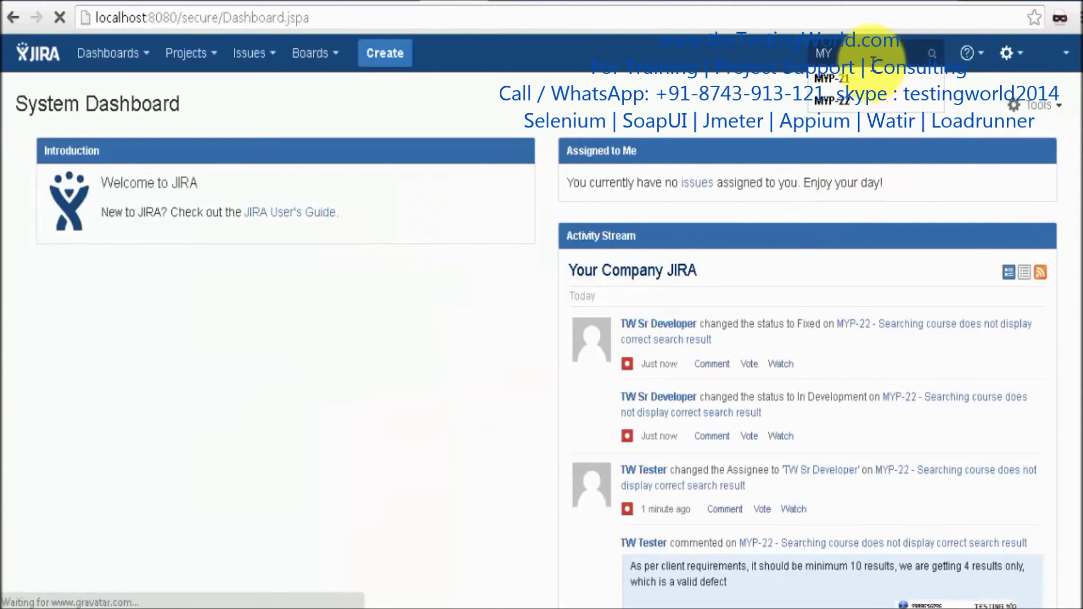
key(Down)
key(Down)
key(Return)
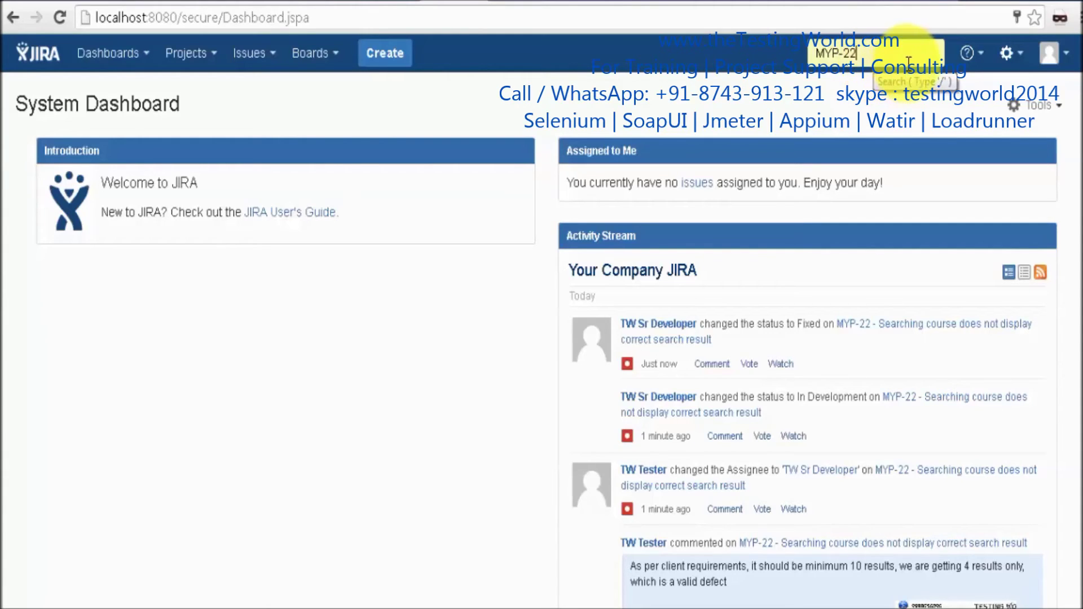
key(Return)
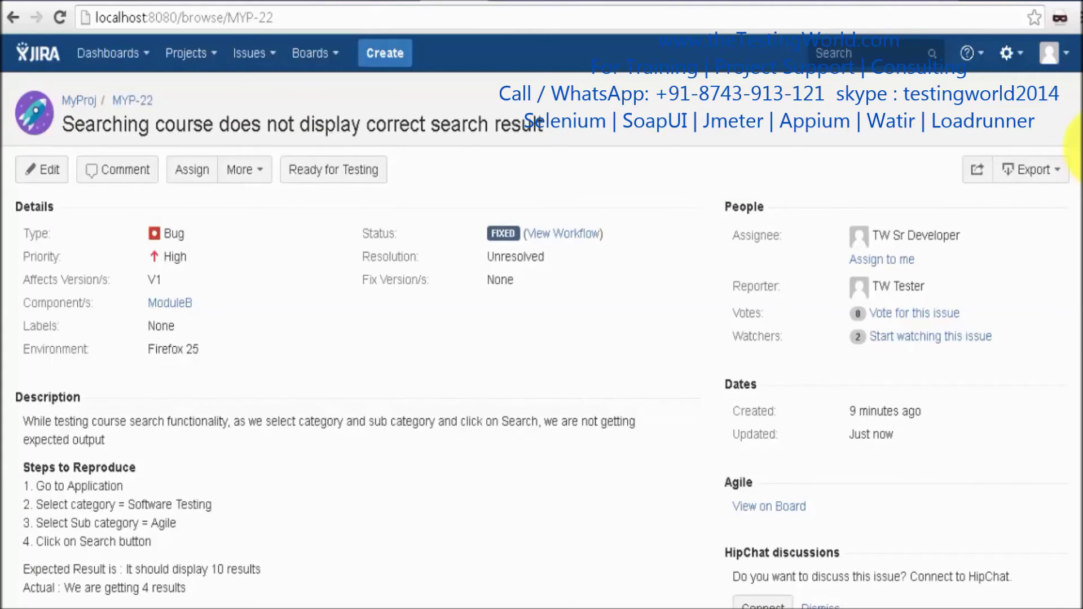
scroll(1071, 147, down, 1)
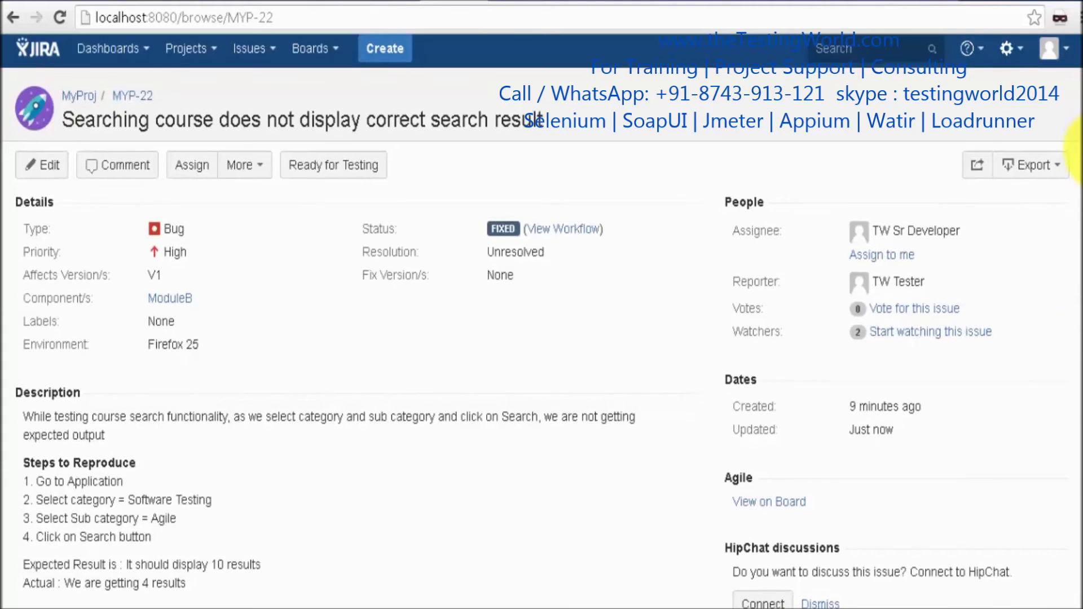
click(334, 164)
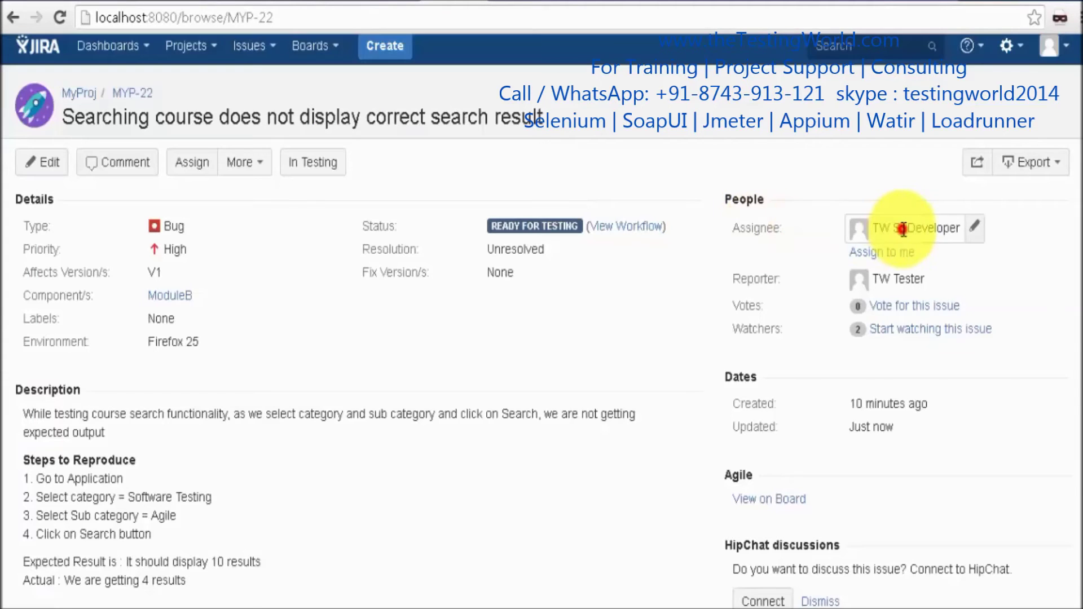
Change the assignee of MYP-22 to TW Tester and save the change.
click(903, 227)
text(tw)
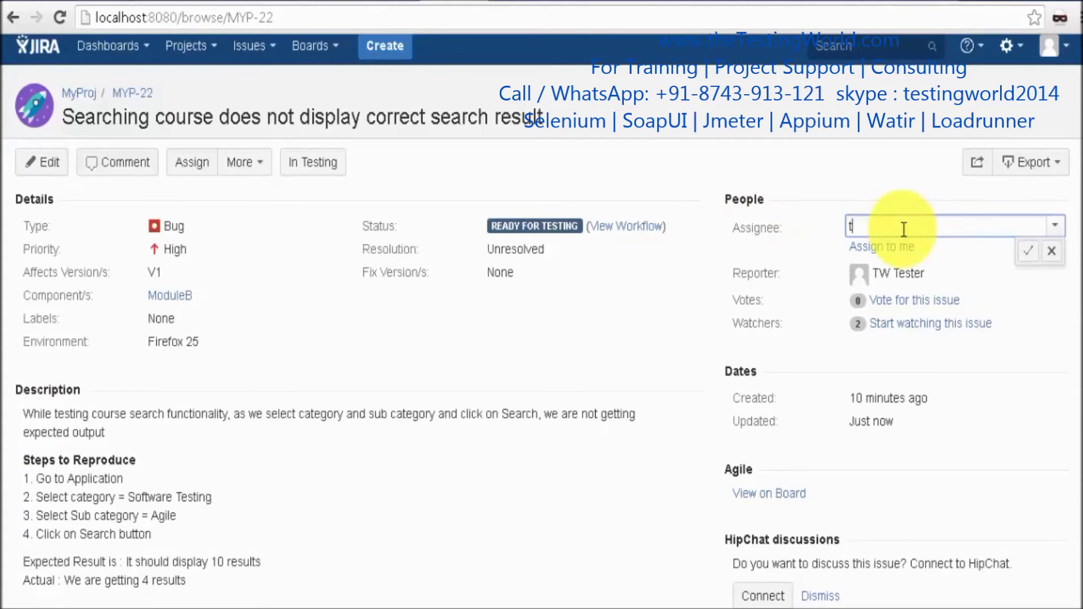
key(Down)
key(Down)
key(Return)
click(1030, 251)
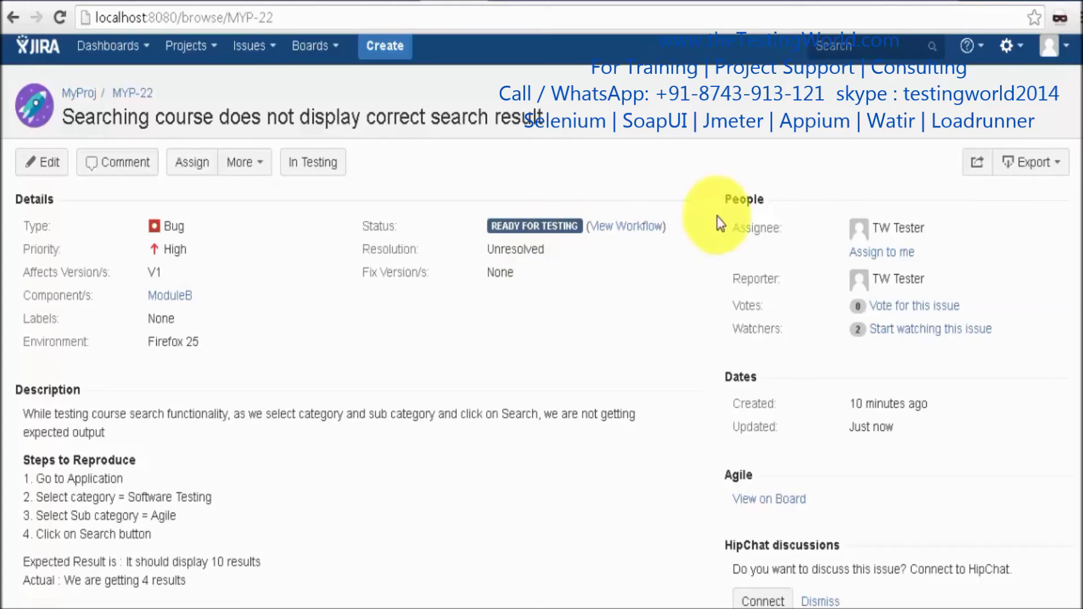
Log out of the developer lead account and log in as the tester, entering the account username and password.
click(1072, 52)
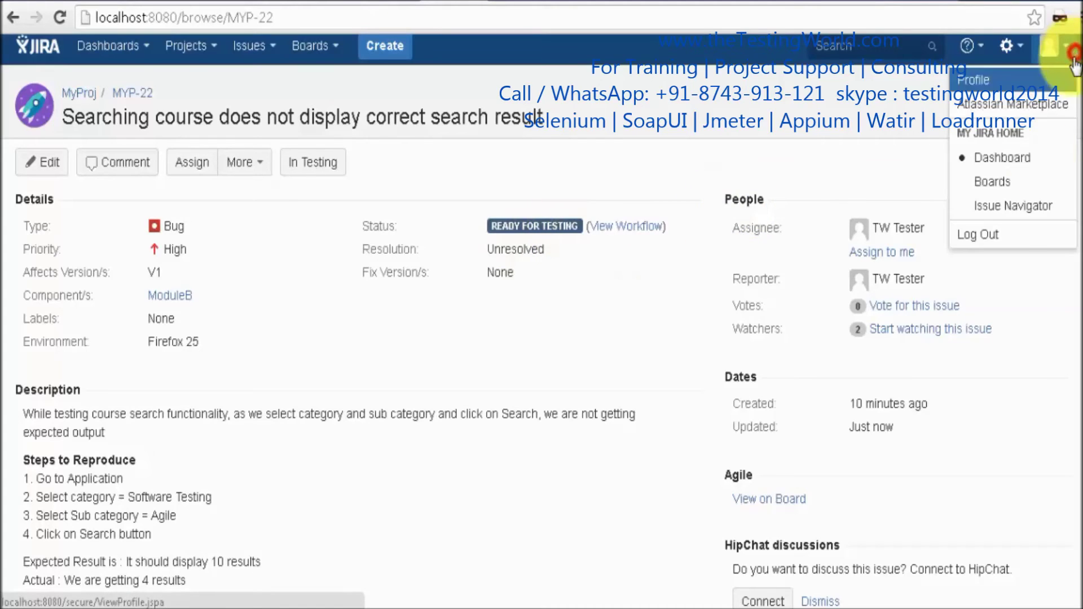
click(996, 233)
click(536, 278)
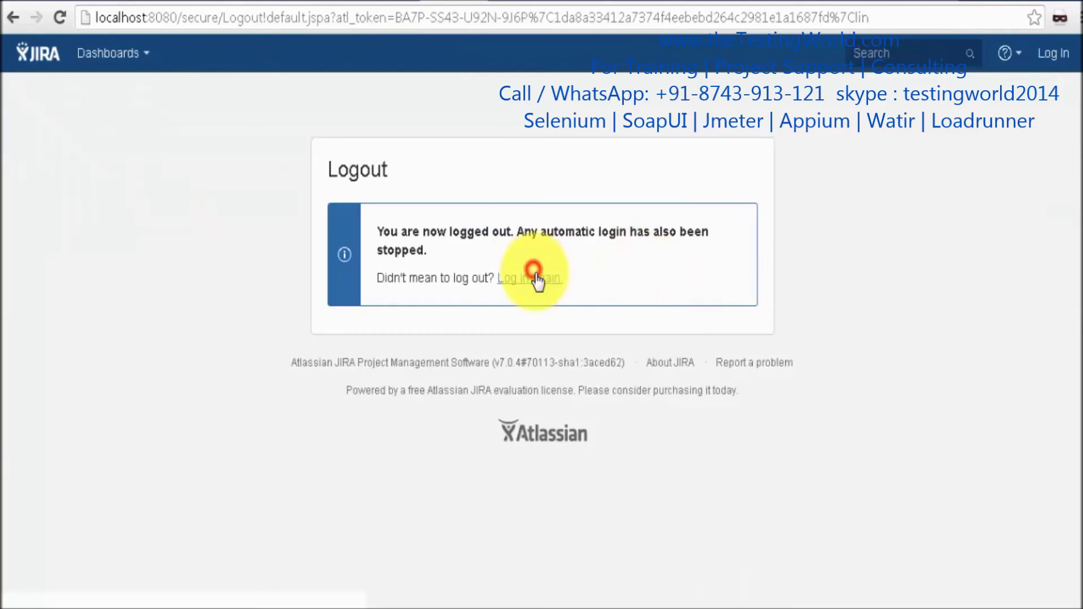
text(tw)
key(Down)
key(Down)
key(Tab)
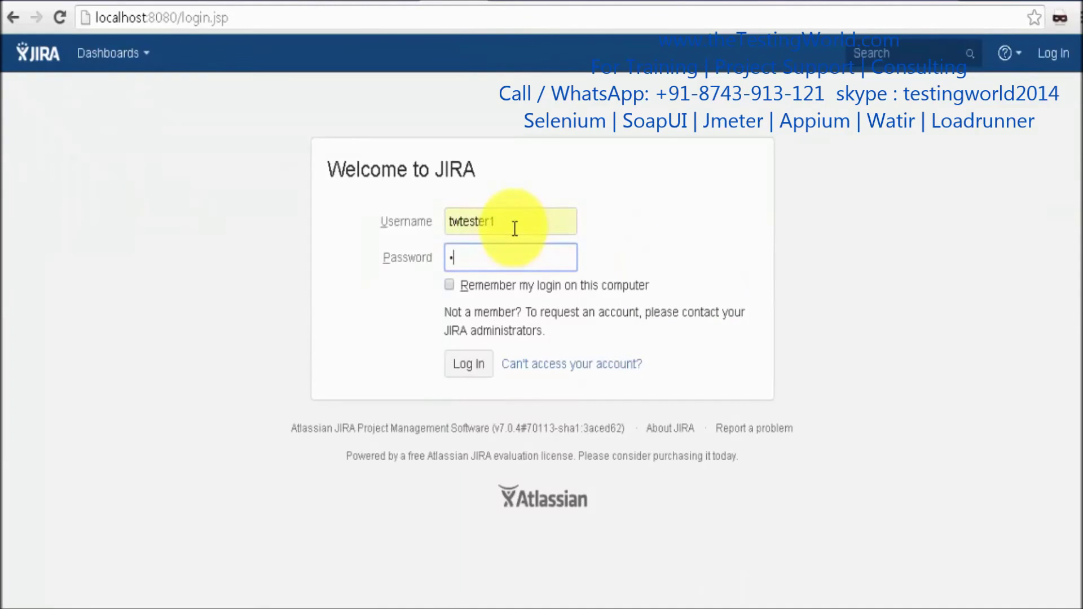
key(Return)
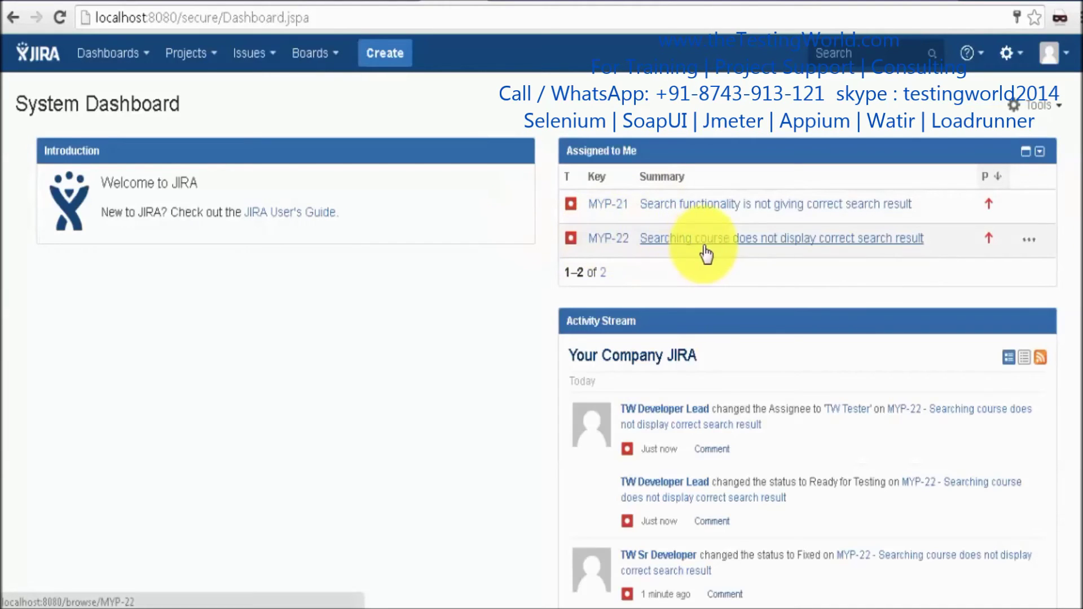
Open MYP-22 from the issues assigned to the tester and move it to In Testing.
click(795, 239)
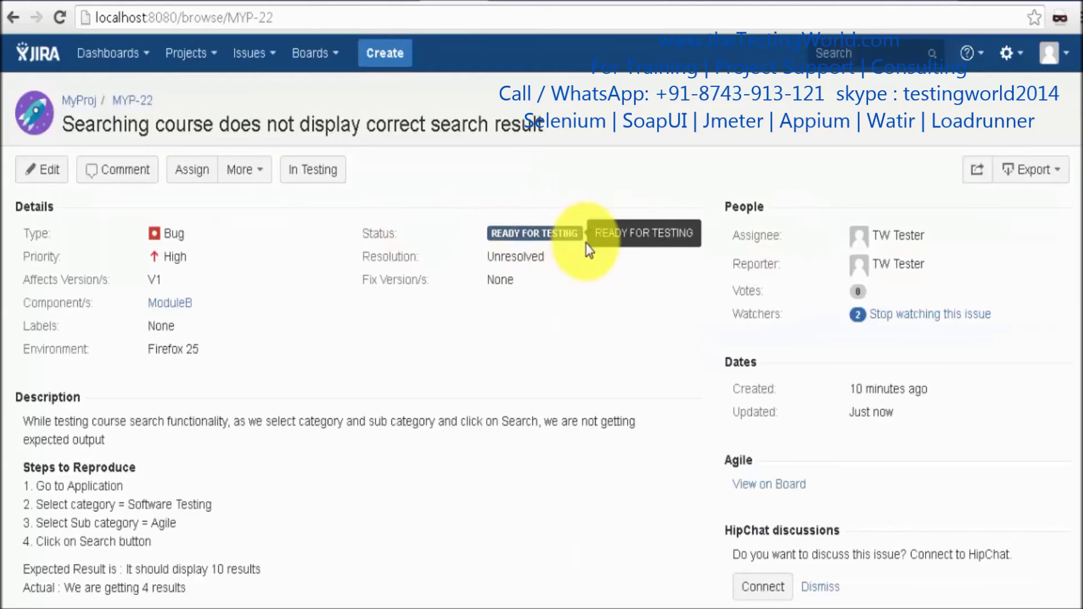
mouse_move(1078, 172)
mouse_down()
mouse_move(1072, 233)
mouse_move(1079, 180)
mouse_up()
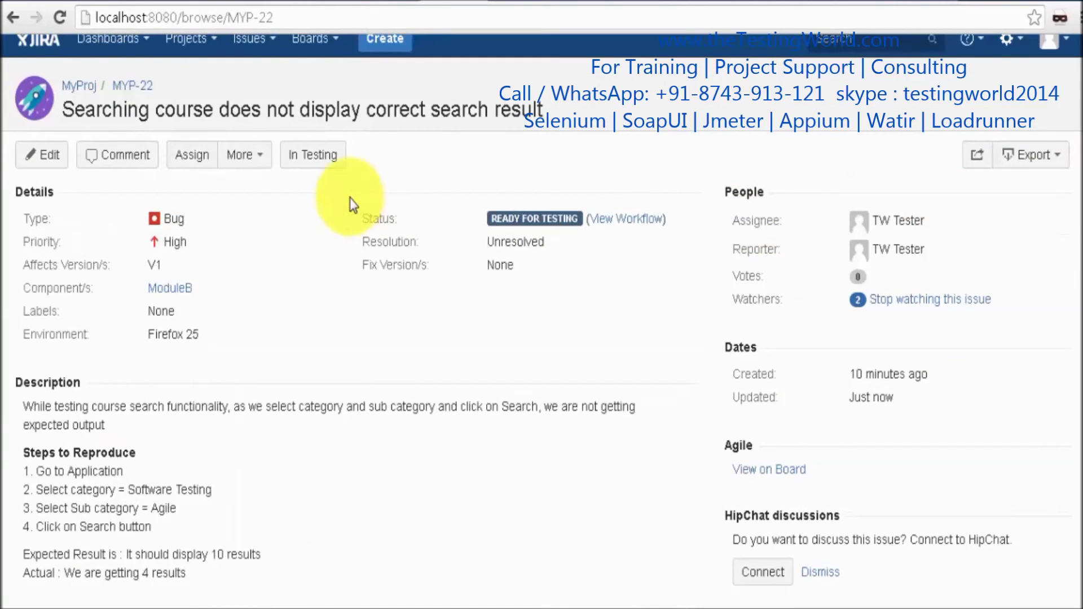
click(319, 154)
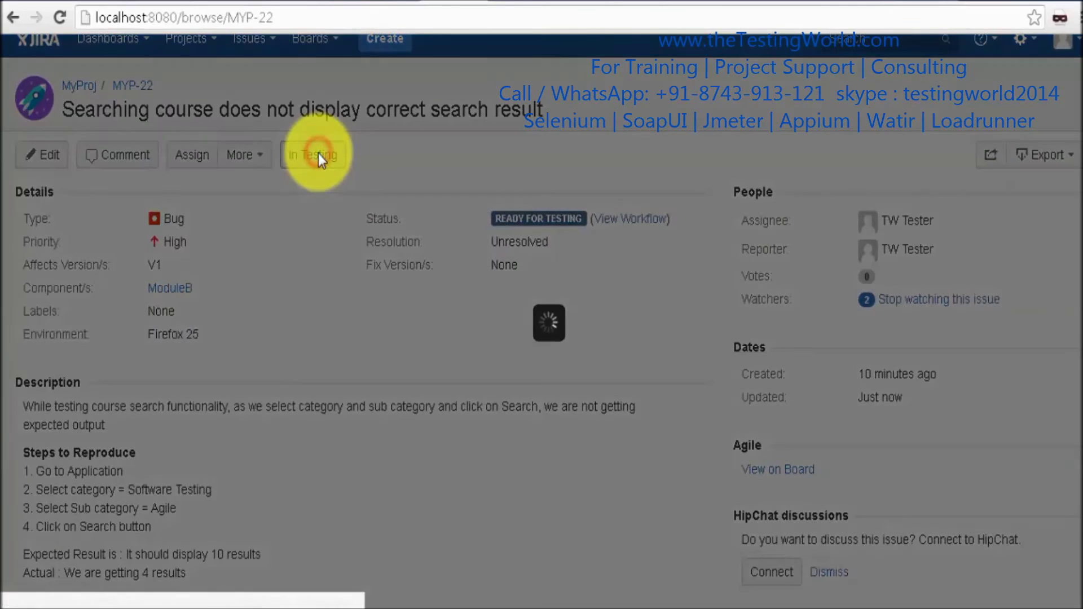
drag(1076, 229, 1078, 255)
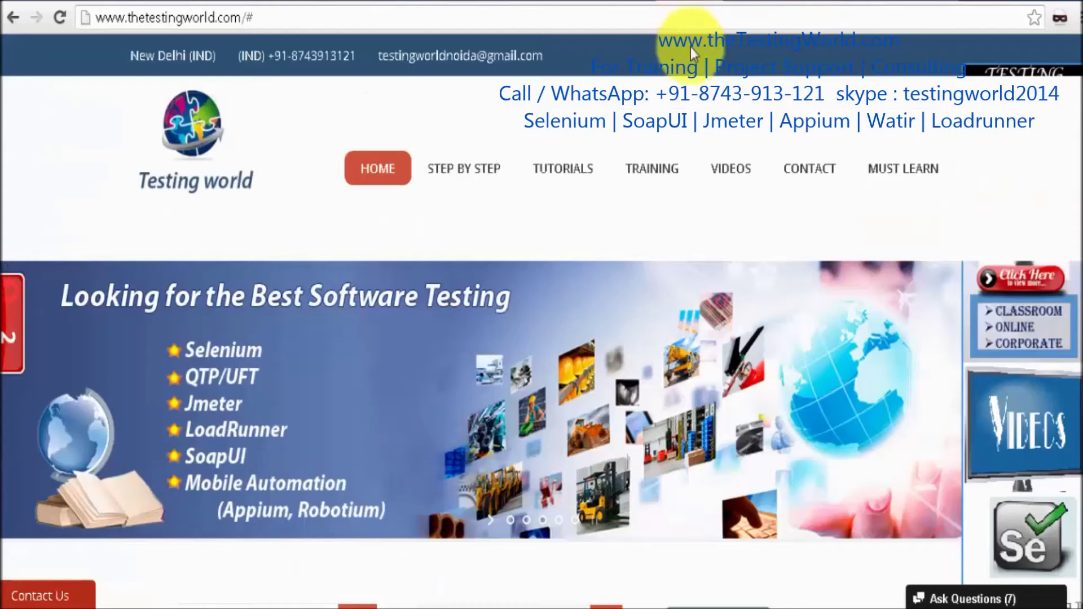
On the Testing World website, search links for category Software Testing and subcategory Agile Methodology, and close the results.
scroll(1066, 148, down, 5)
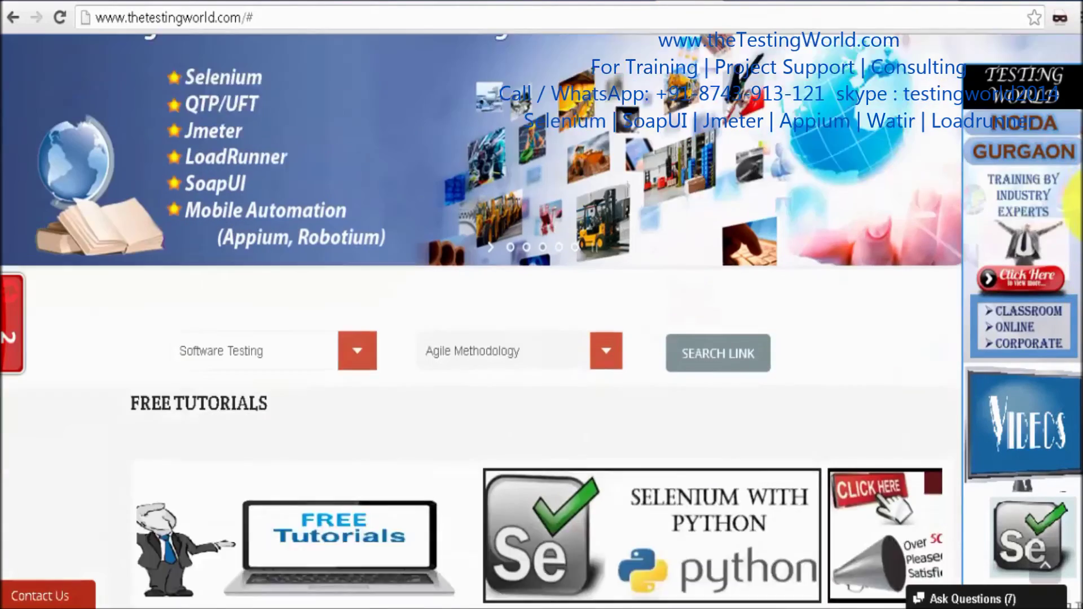
click(346, 275)
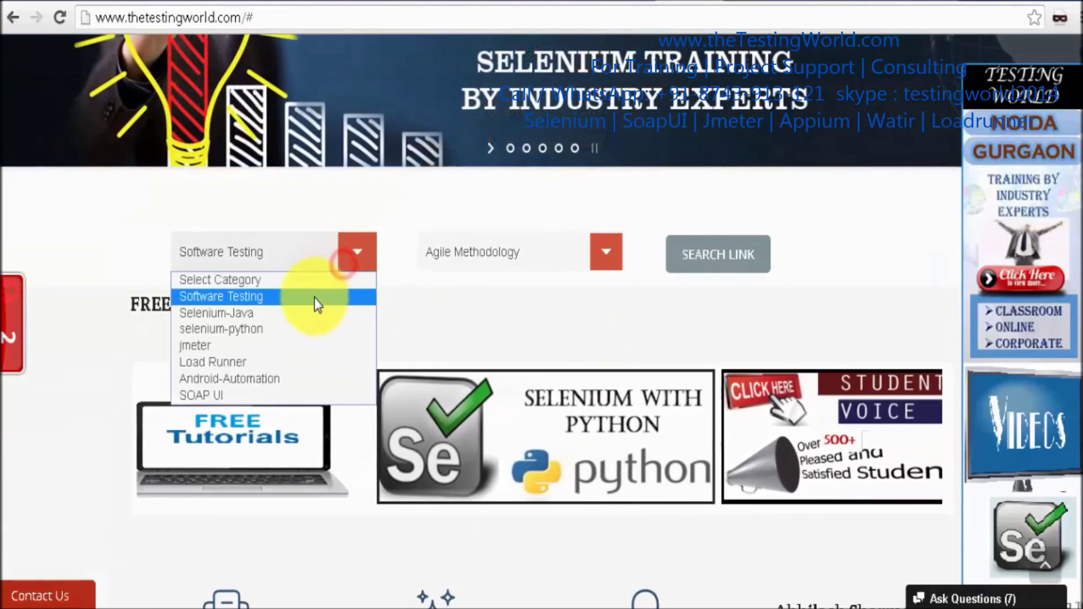
click(315, 295)
click(497, 251)
click(502, 284)
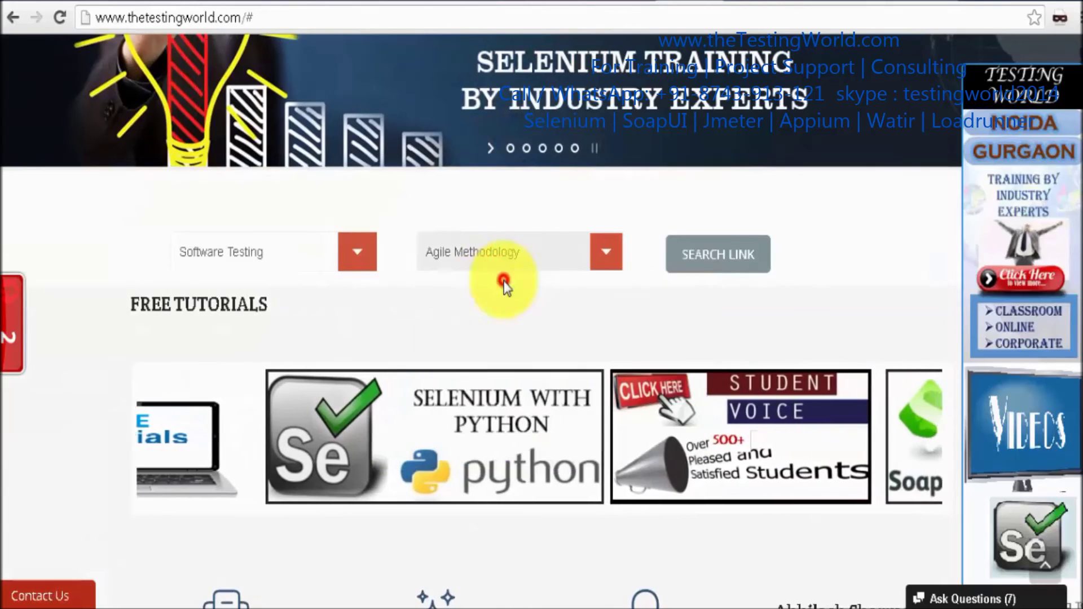
click(716, 264)
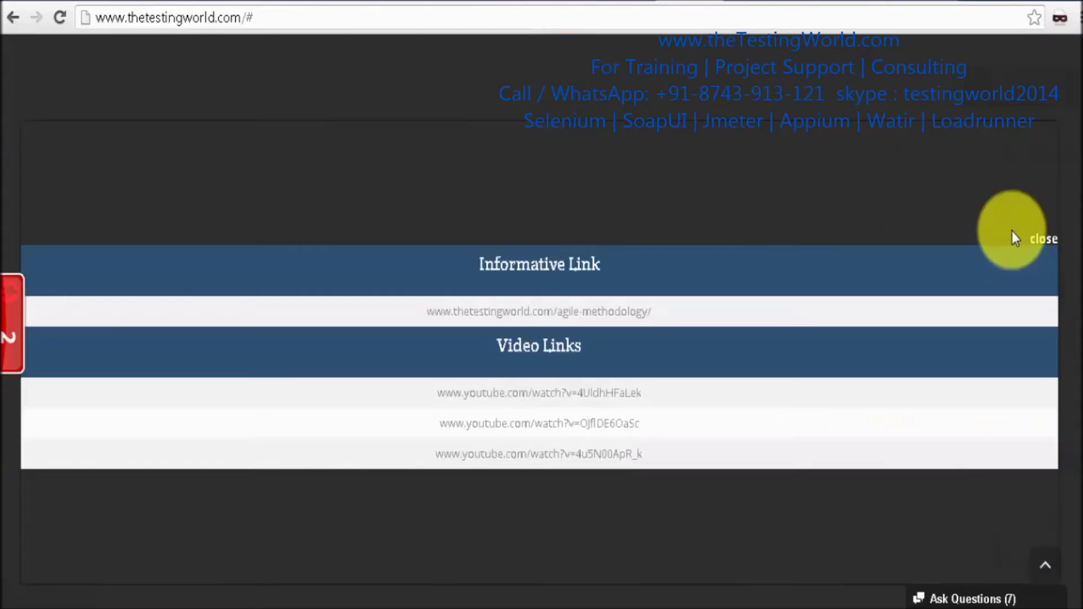
click(1036, 242)
Open Paint and paste a screenshot of the website's course search area into a blank image.
scroll(604, 437, down, 10)
scroll(605, 437, up, 5)
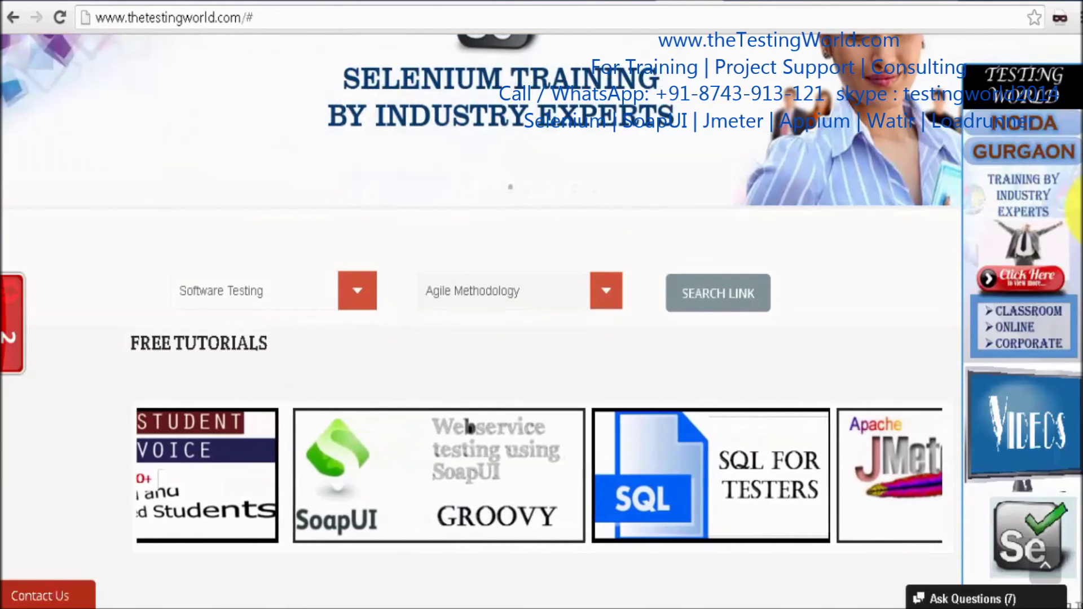
key(super+r)
key(Return)
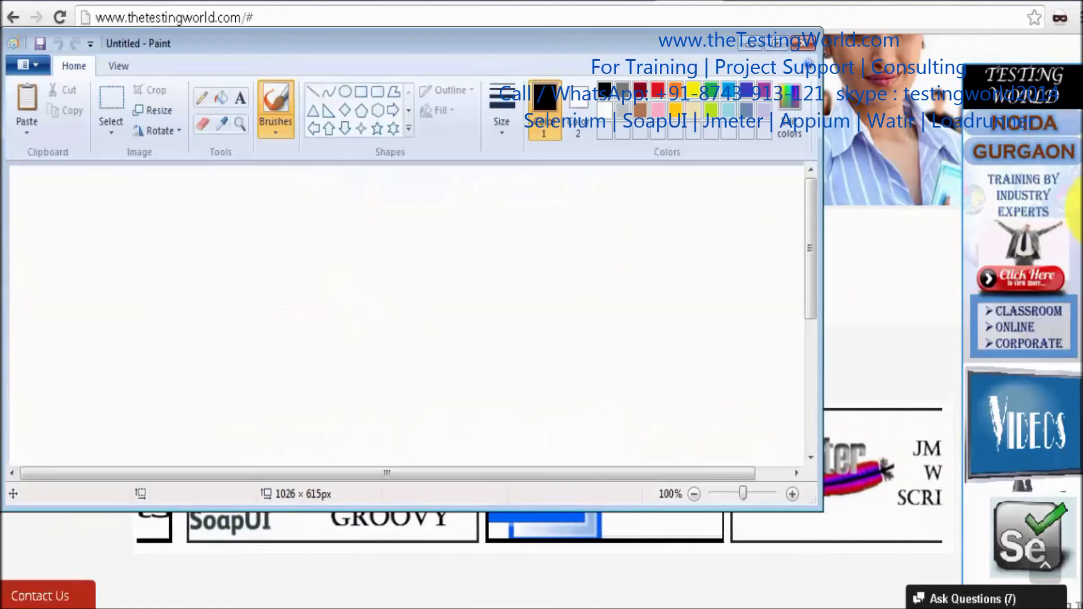
key(ctrl+v)
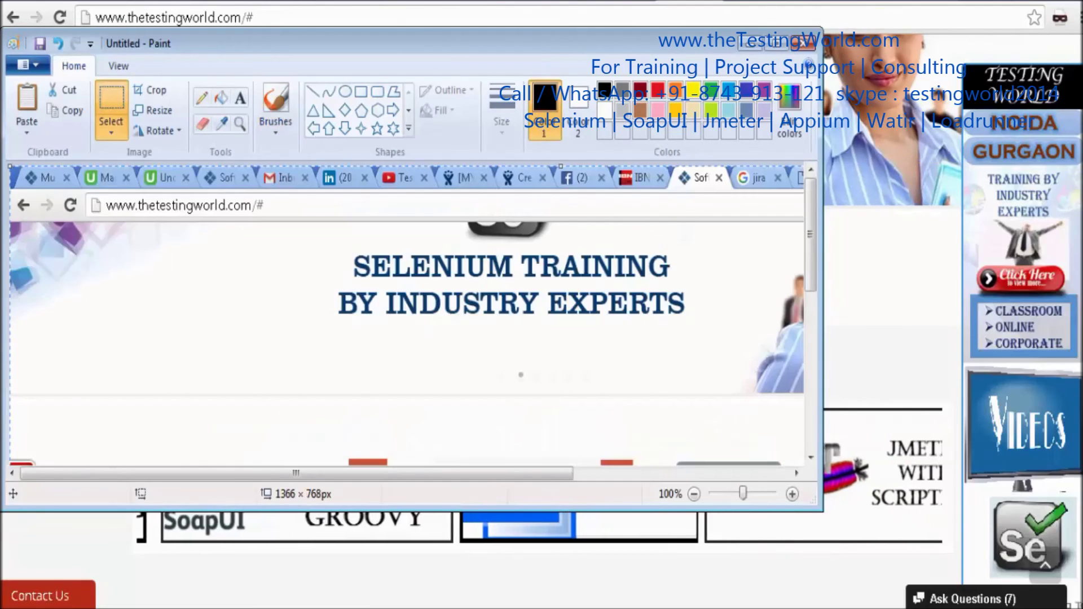
click(627, 60)
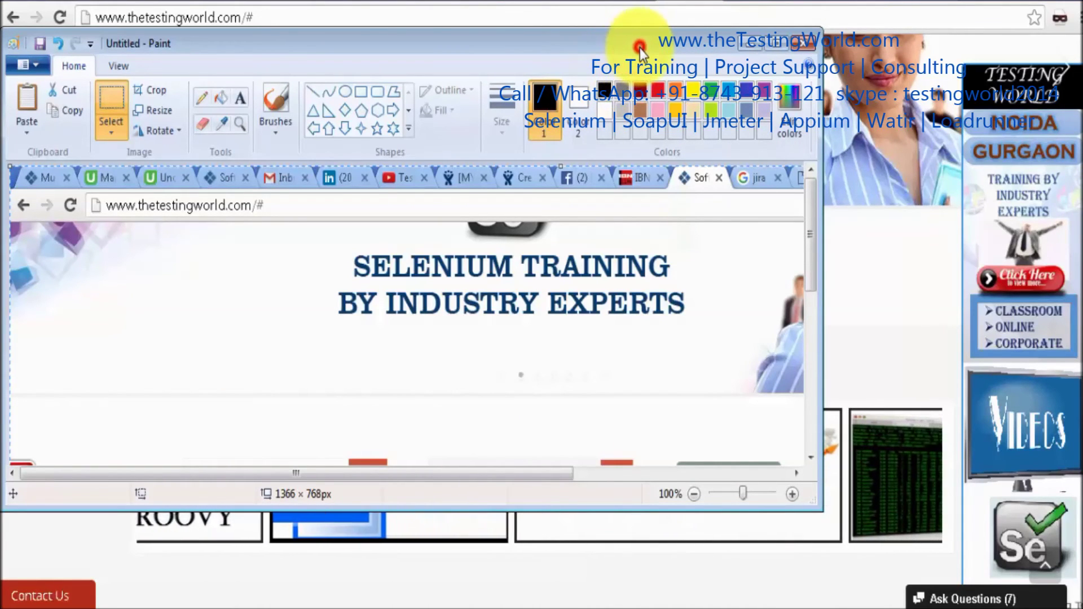
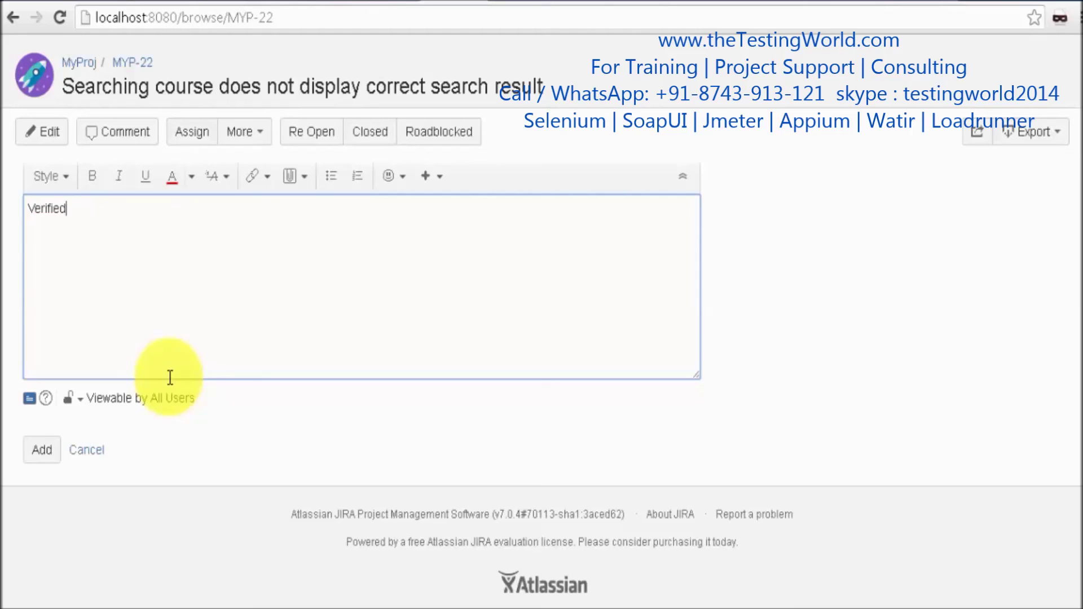
Complete the MYP-22 comment so it reads "Verified in latest build number-123, its fixed now".
text(est bu)
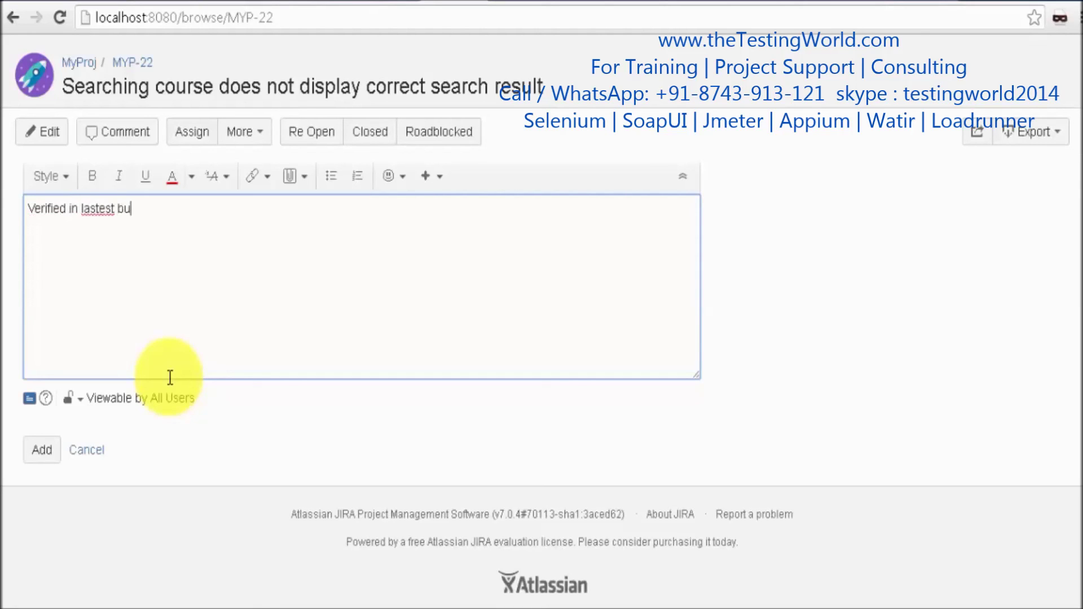
text(ild number)
key(Left)
key(Left)
key(Left)
key(Left)
key(Left)
key(Left)
key(Left)
key(Left)
key(Left)
key(Left)
key(Left)
key(Left)
key(Left)
key(Left)
key(BackSpace)
text(-123)
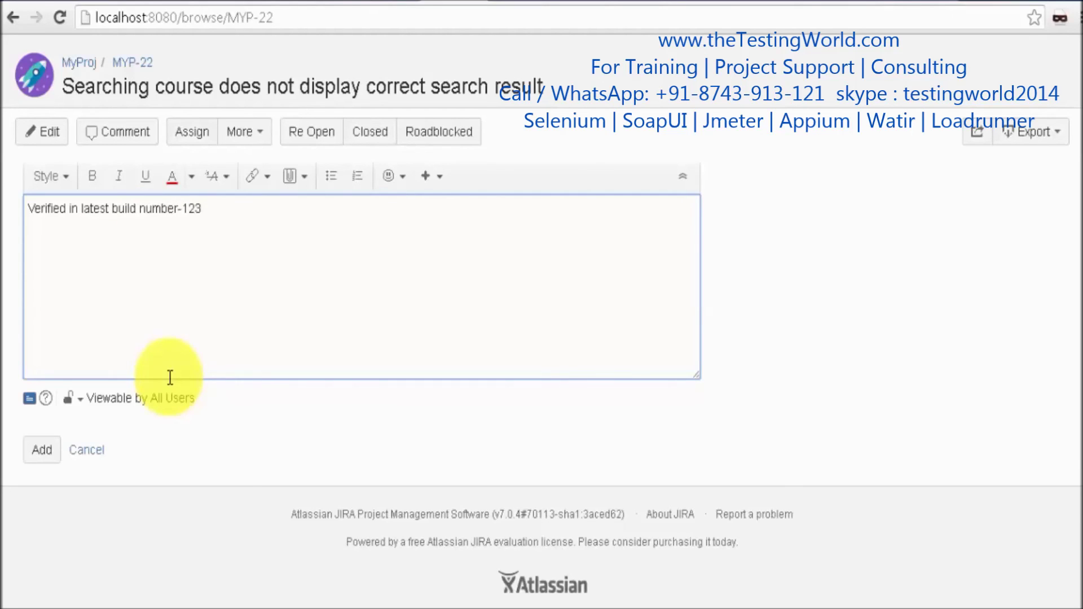
text(, its fin)
text(ed now)
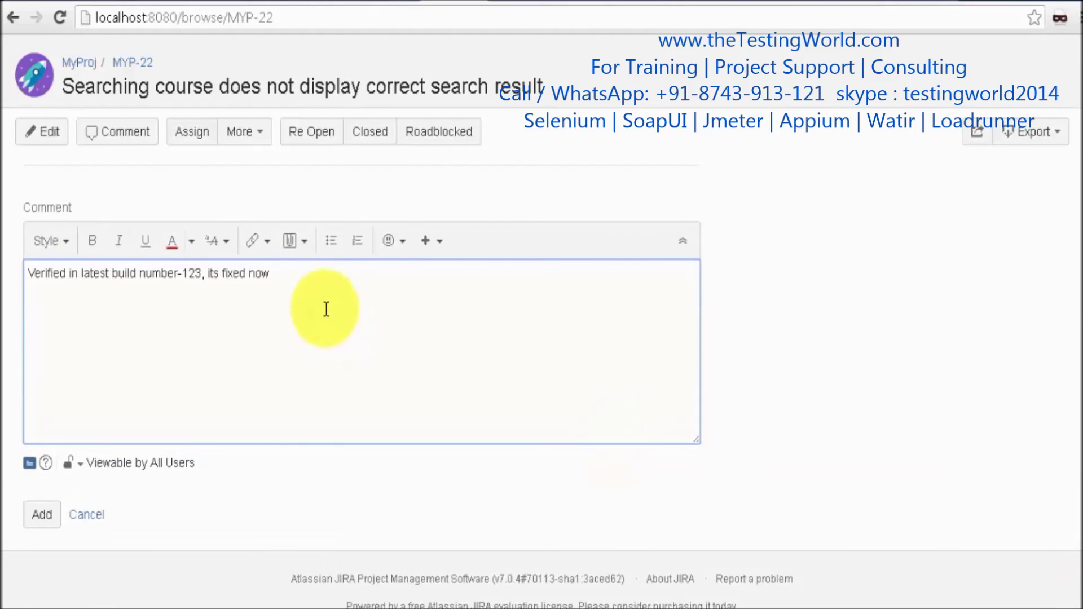
Attach the image JM1.jpg to the comment as a thumbnail and add the comment to MYP-22.
click(305, 242)
click(312, 325)
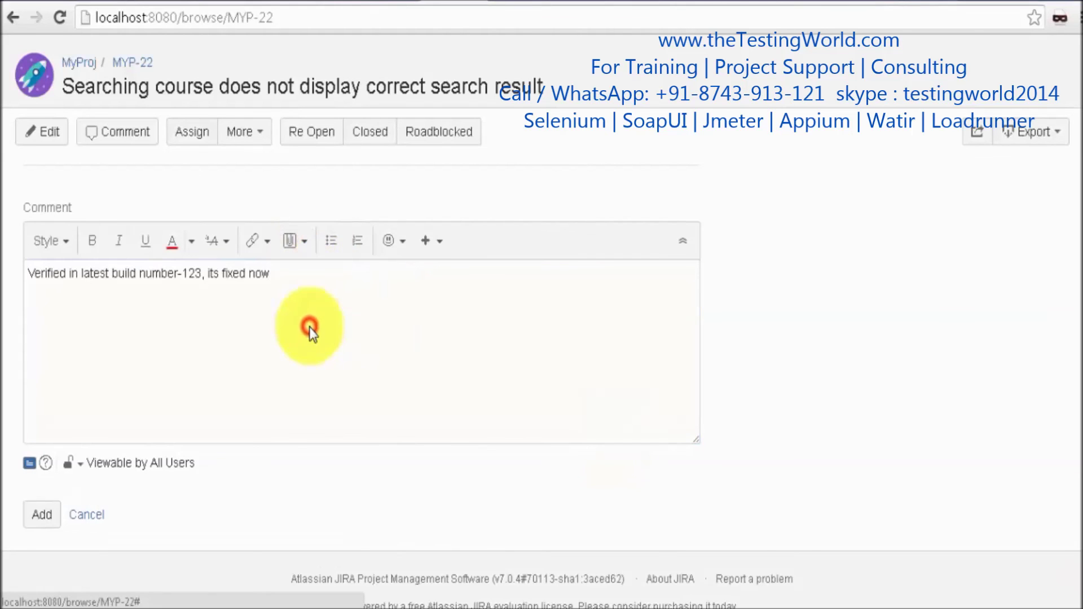
double_click(311, 437)
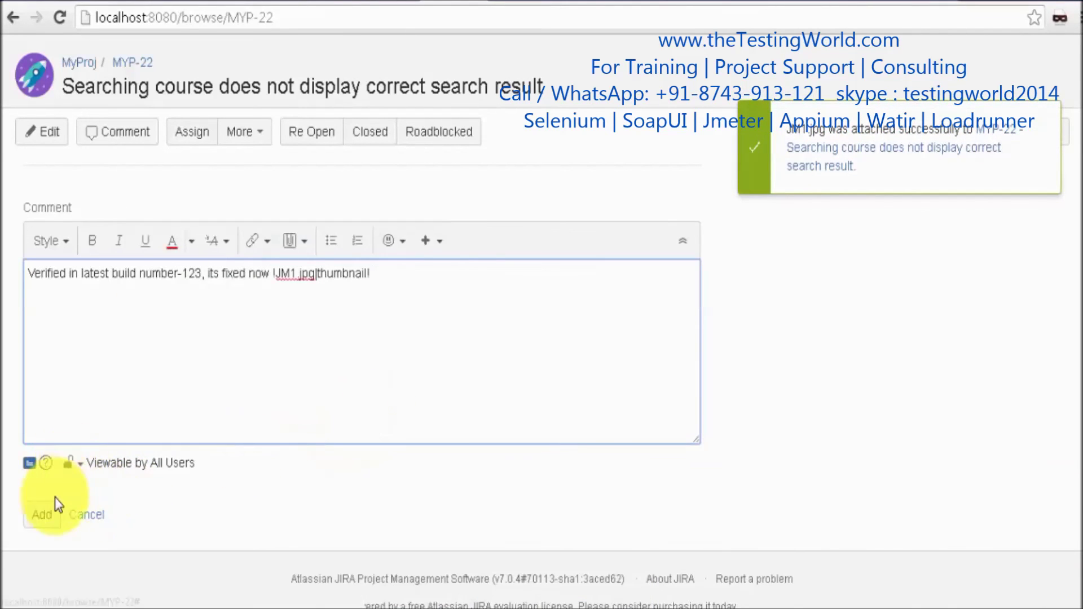
click(39, 512)
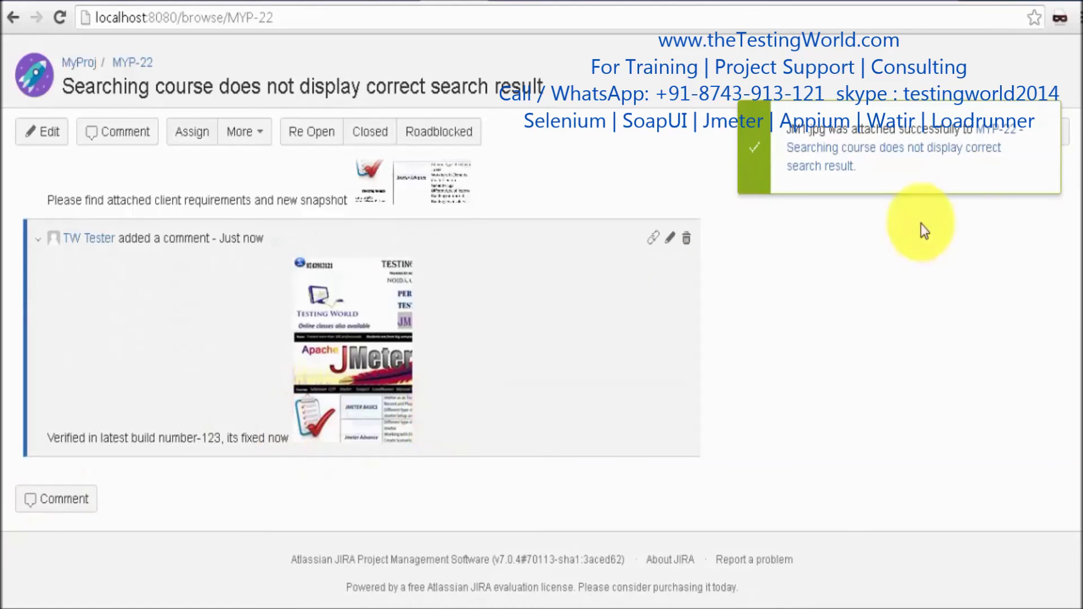
Change the status of MYP-22 from In Testing to Closed.
scroll(1079, 401, up, 2)
drag(1078, 402, 1078, 76)
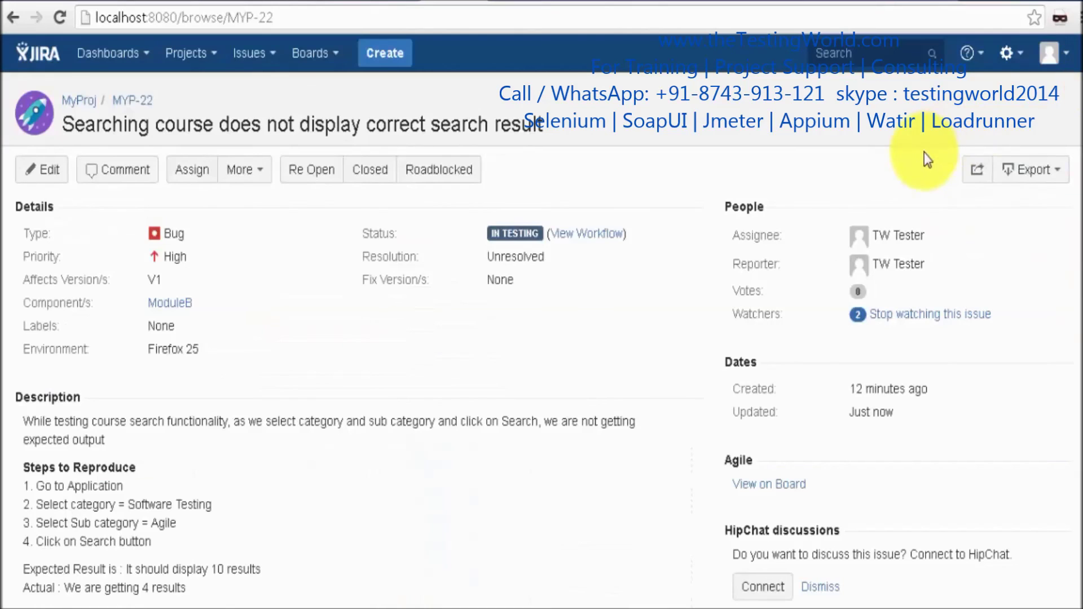
click(381, 172)
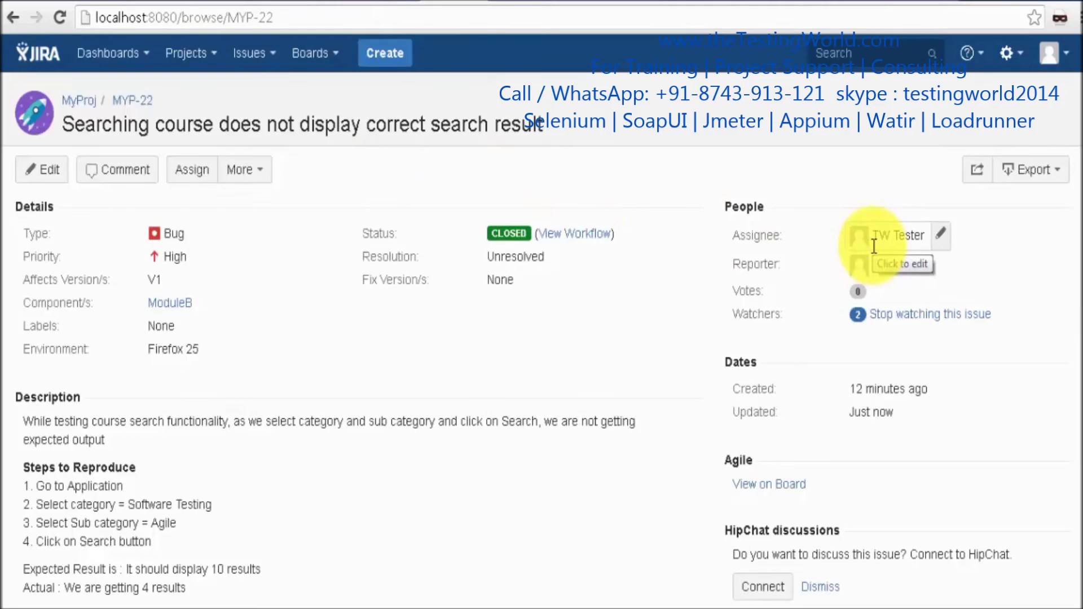
Switch to the WordPad notes, review the bug life cycle steps for the rejected valid defect, and return to JIRA.
key(alt+Tab)
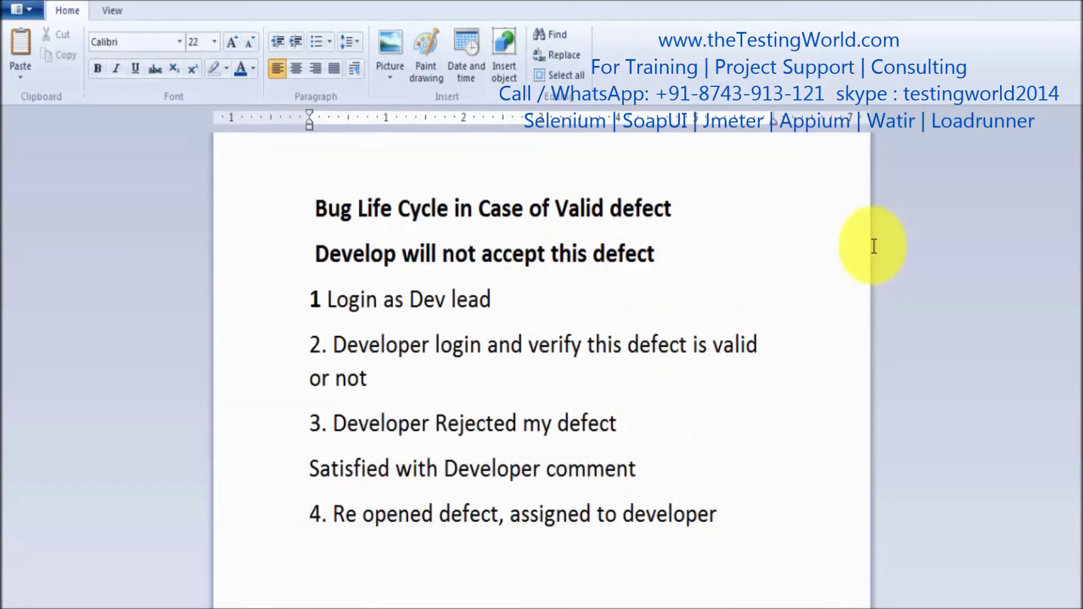
scroll(1078, 270, up, 2)
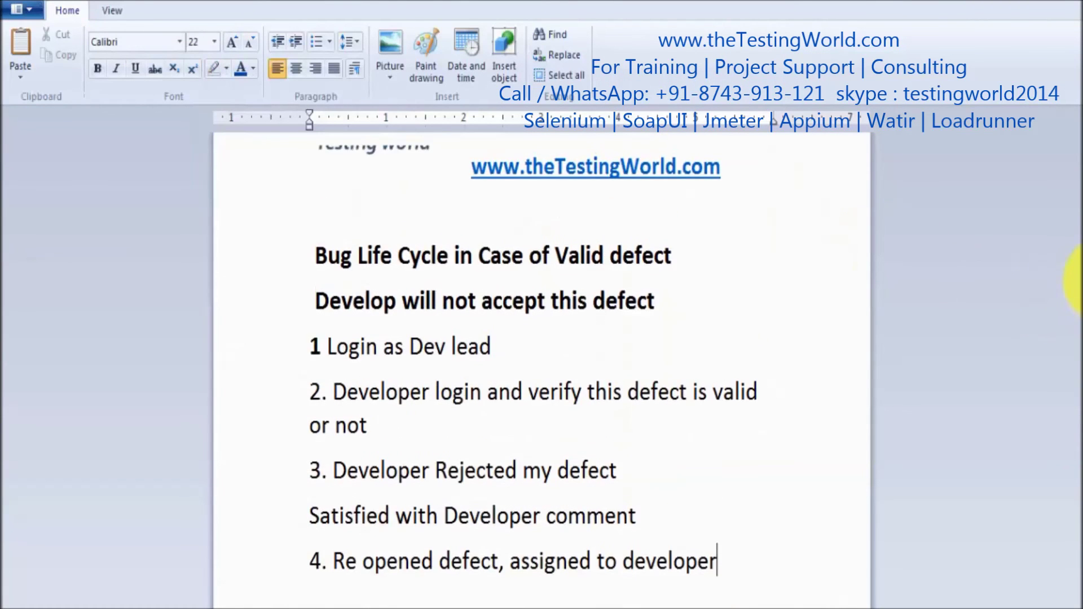
scroll(1078, 270, up, 2)
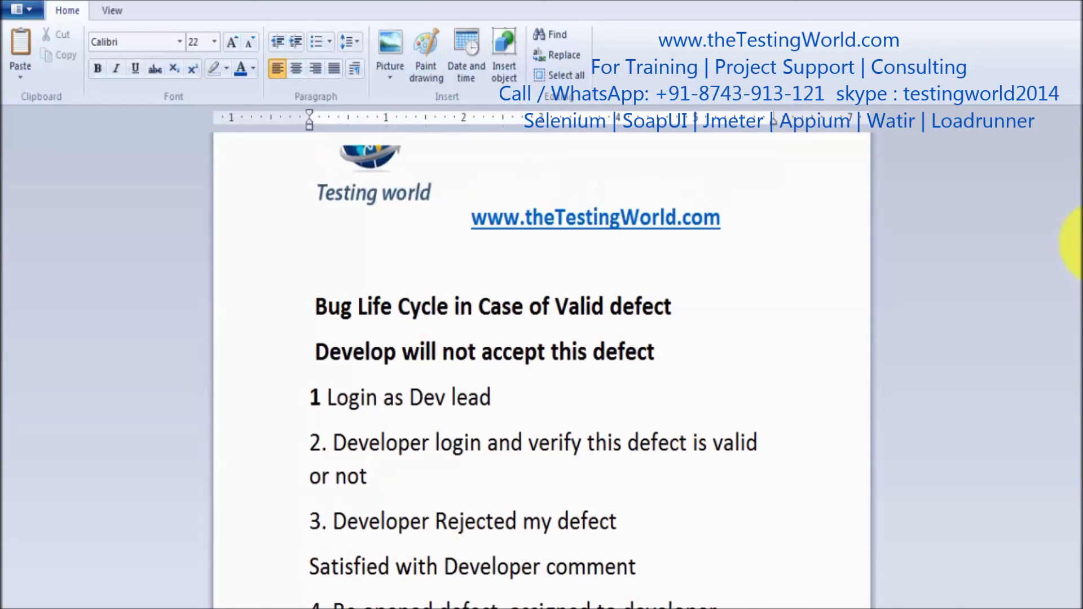
scroll(1079, 243, up, 1)
key(alt+Tab)
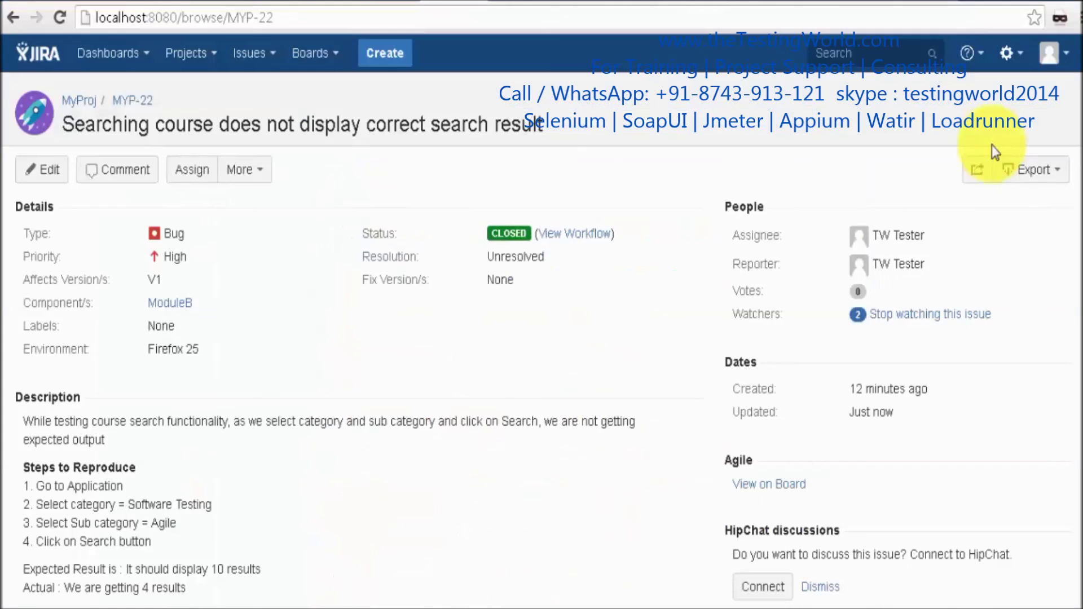